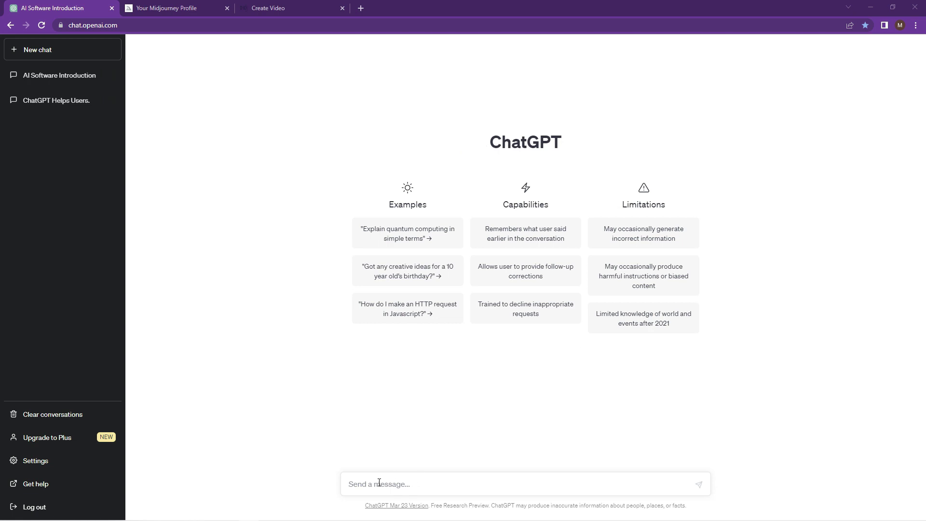
- Send ChatGPT the pasted prompt for a 20-second AI-software introduction, then start a follow-up question
click(379, 482)
click(162, 122)
click(368, 485)
text(create a introduction message that describes AI software in 20 seconds)
key(BackSpace)
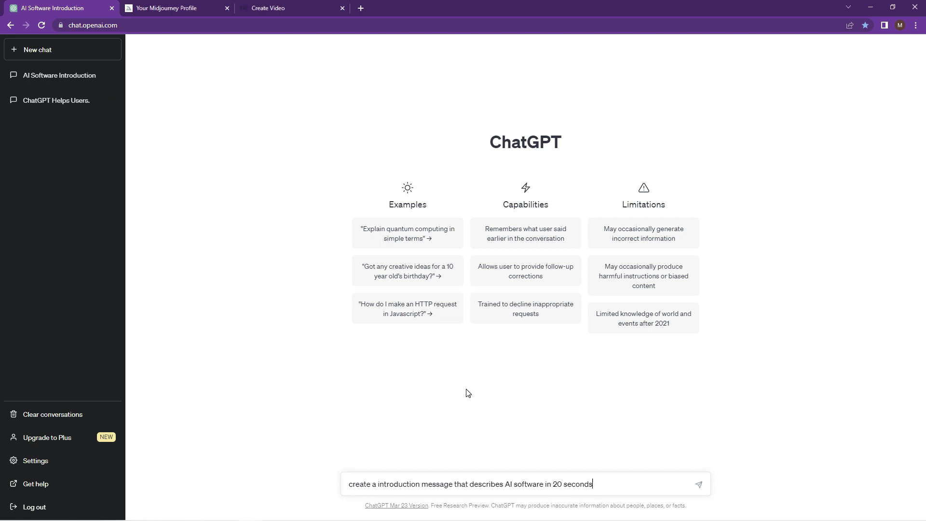
key(Return)
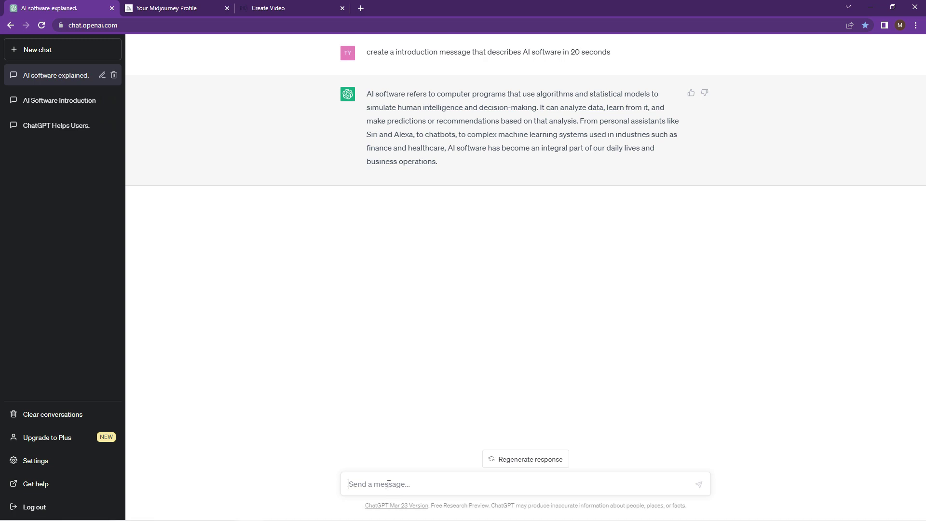
text(what is artificial intelligence)
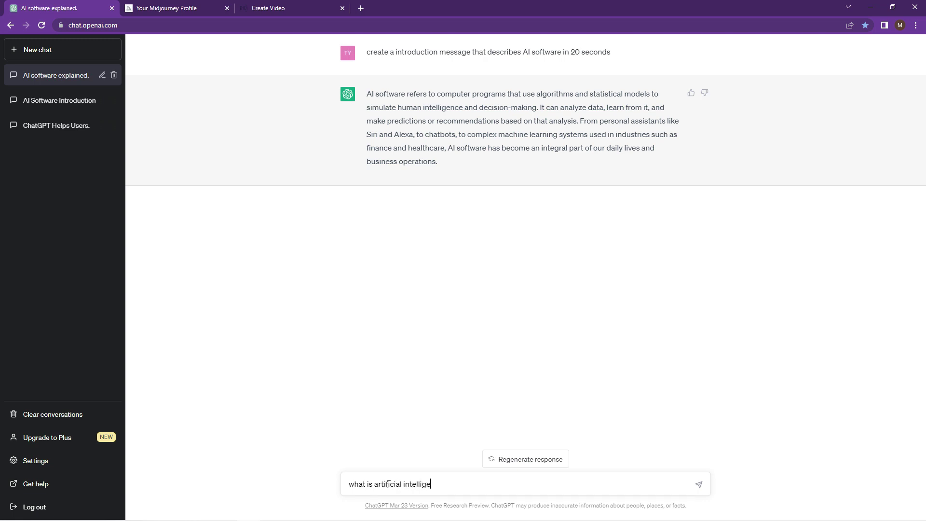
- Ask ChatGPT 'what is artificial intelligence' with the typo fixed, then switch to the Midjourney profile tab
key(Return)
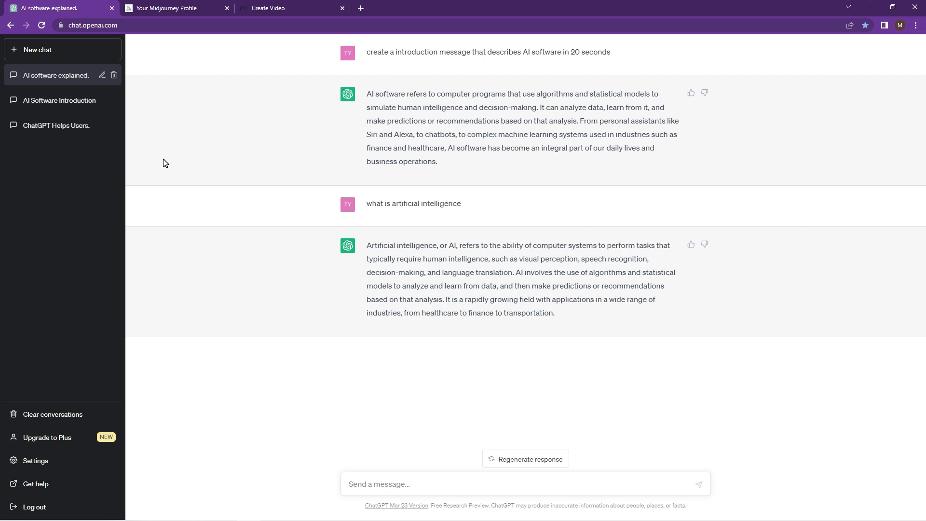
click(181, 12)
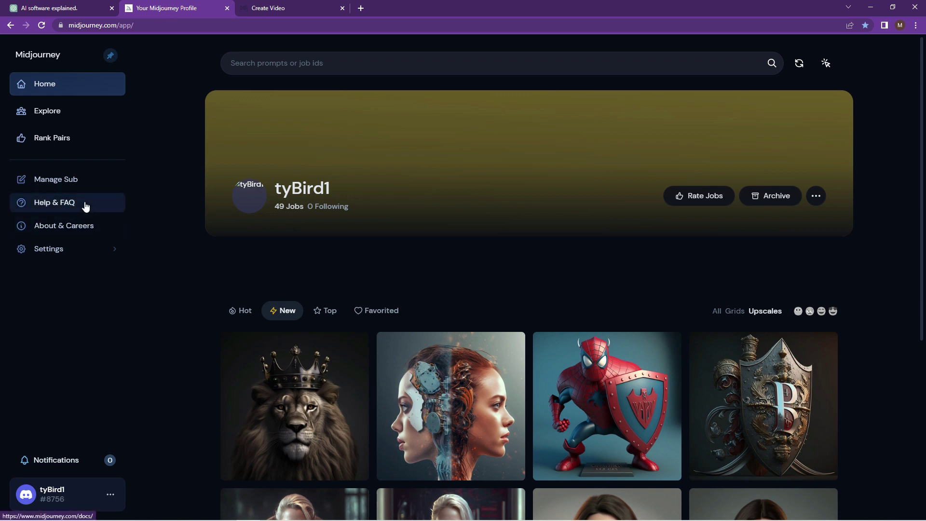
- Look at Midjourney's help pages, then open the account options from the bottom-left user card
click(66, 202)
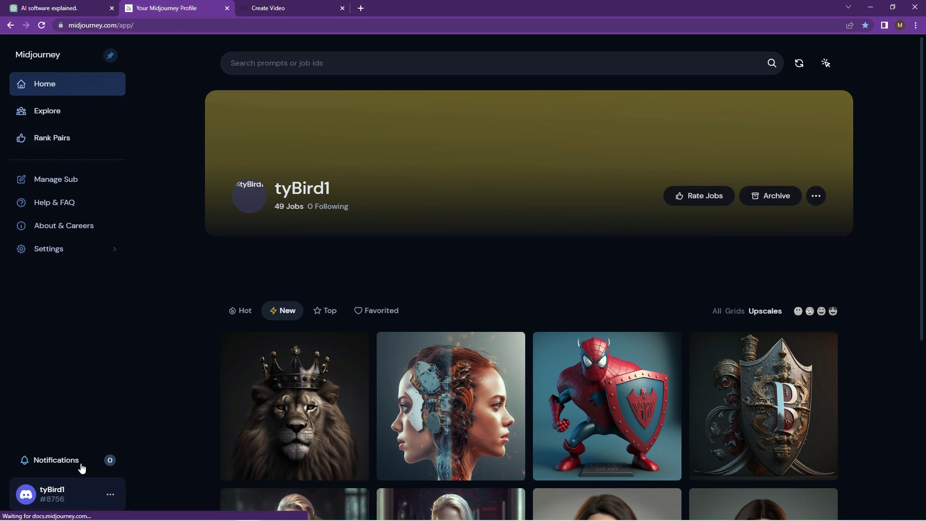
click(110, 494)
key(Escape)
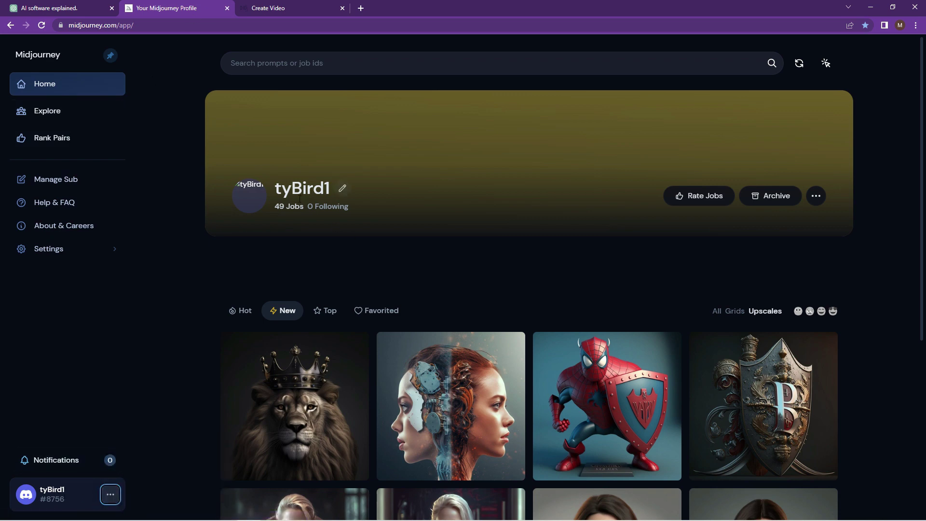
click(110, 495)
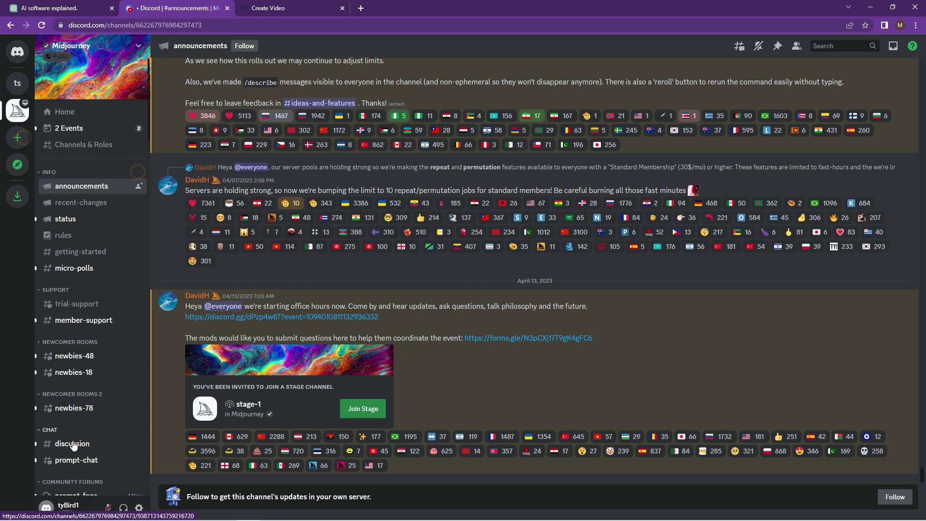
- Switch to the newbies-18 channel under Newcomer Rooms in the Midjourney Discord server
mouse_move(70, 372)
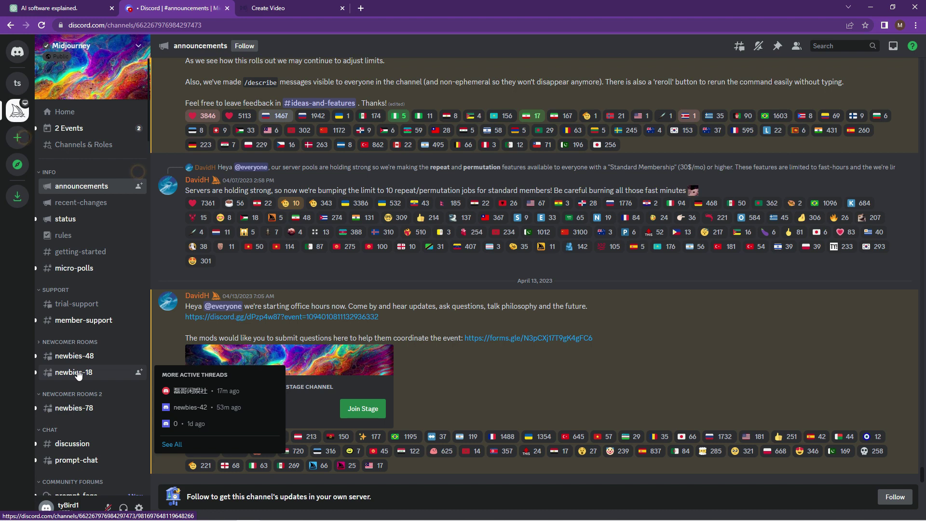
click(78, 373)
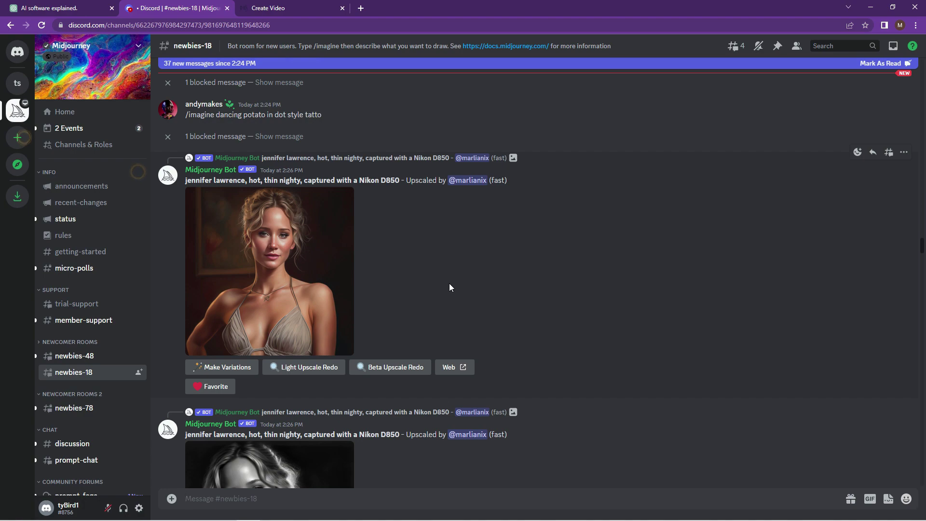
- Scroll the newbies-18 chat down to the newest posts
scroll(450, 283, down, 15)
scroll(449, 283, down, 10)
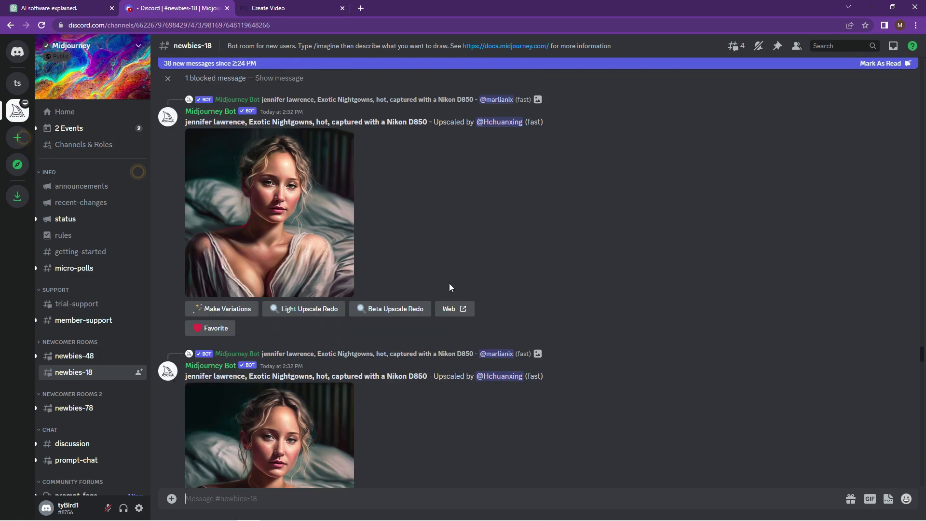
scroll(450, 282, down, 5)
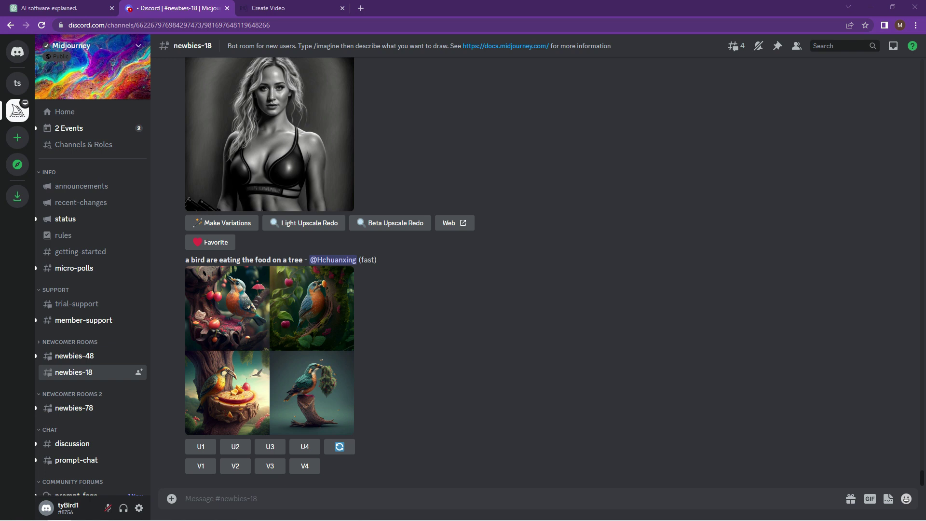
- Submit an /imagine prompt for a photo-realistic portrait of a 30-year-old American female marketing professional
click(199, 498)
text(/imagine)
key(Tab)
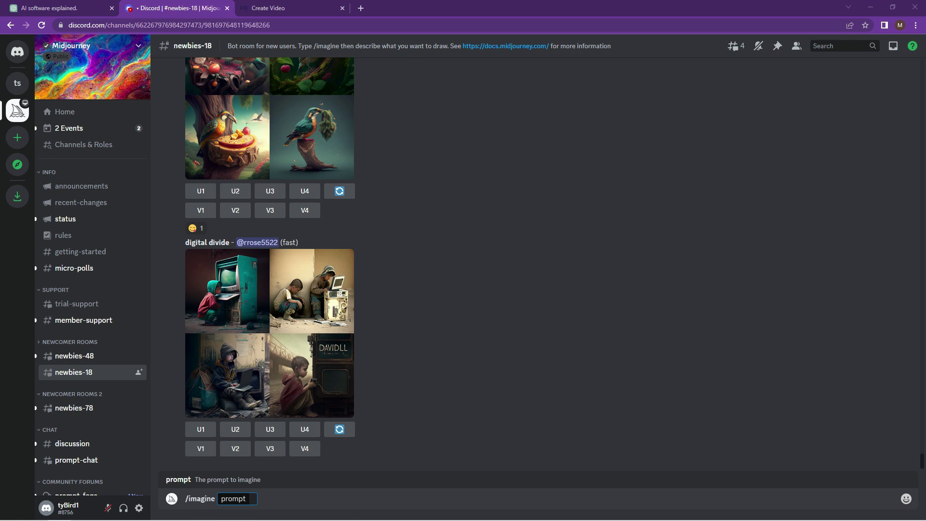
click(253, 498)
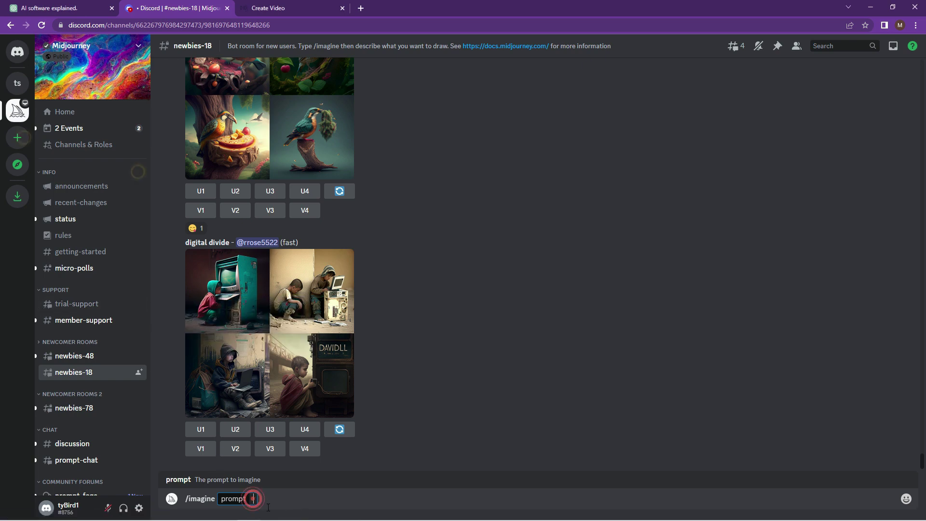
text(photo realistic image of beautiful american female, aged 30, marketing professional, makeup and corporate 8k --v 4)
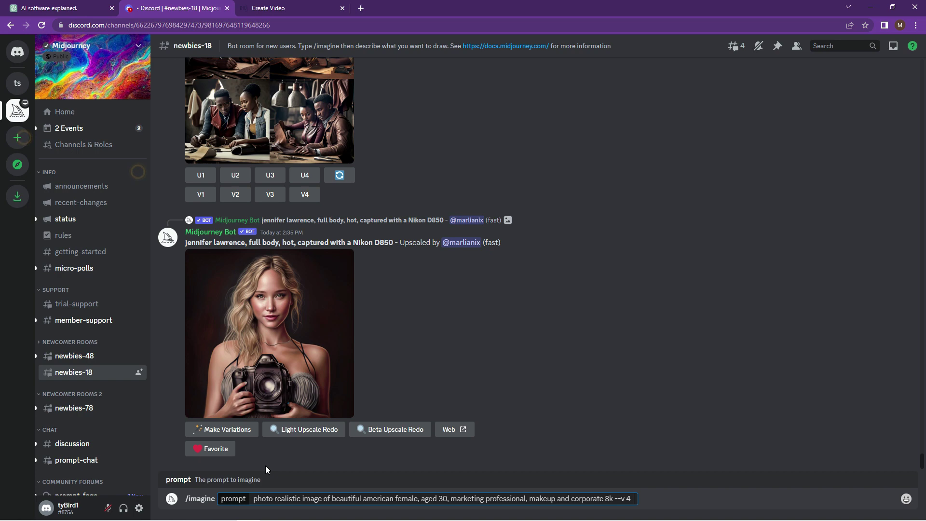
key(Return)
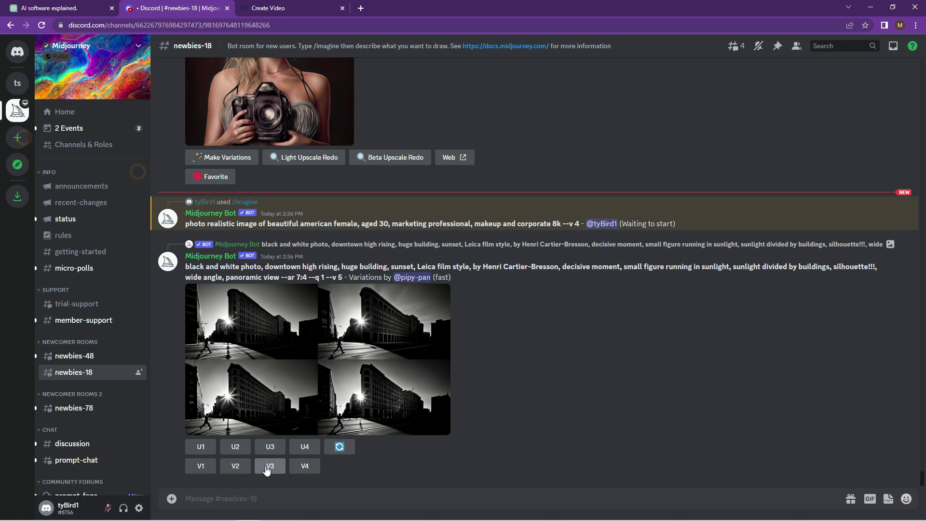
- Scroll to the finished four-portrait grid of marketing professionals and enlarge it
click(269, 466)
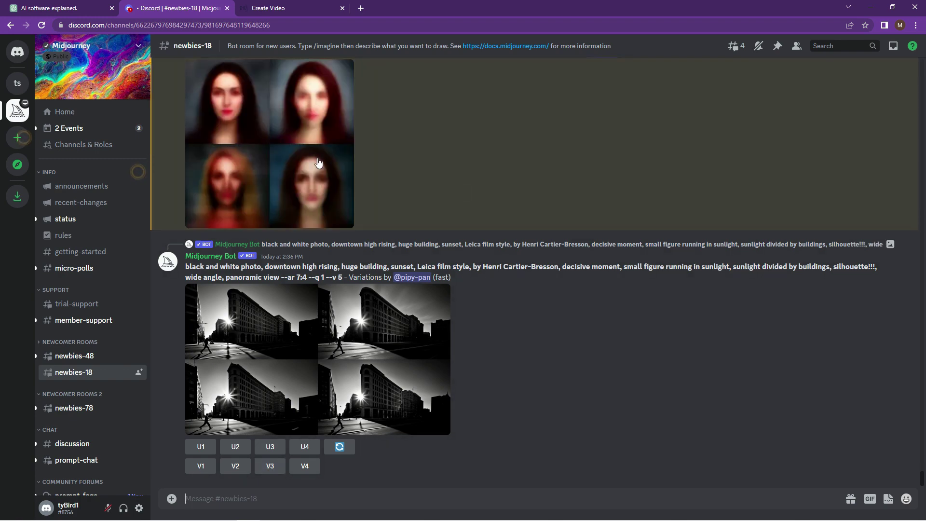
scroll(381, 163, up, 1)
scroll(382, 193, up, 1)
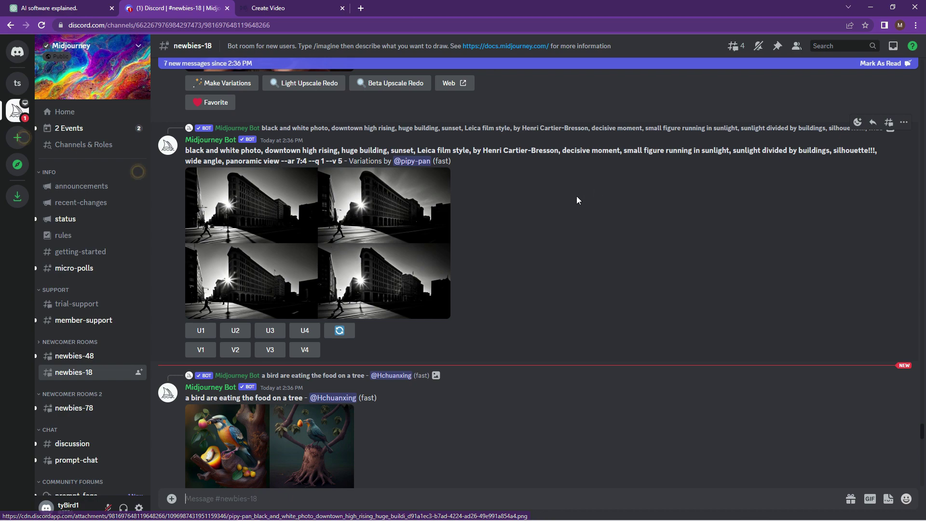
scroll(537, 225, up, 4)
scroll(530, 229, down, 5)
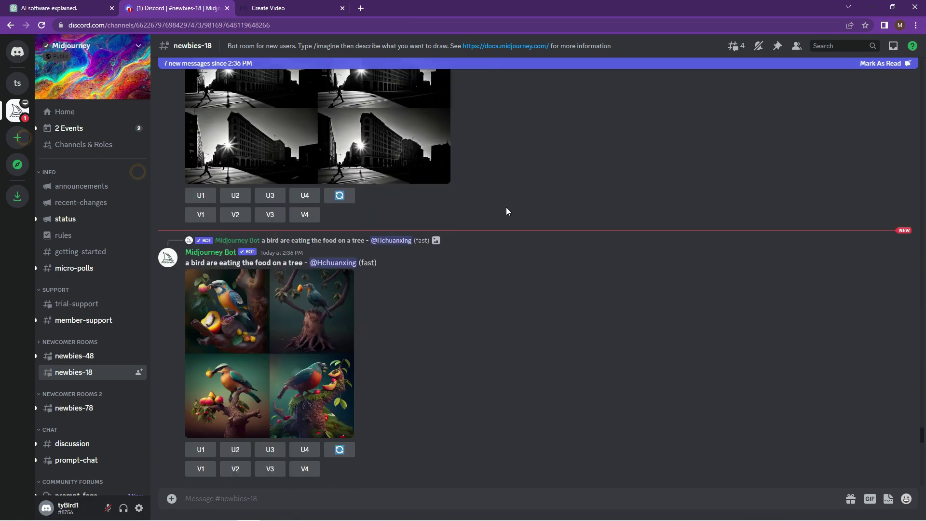
scroll(485, 218, down, 5)
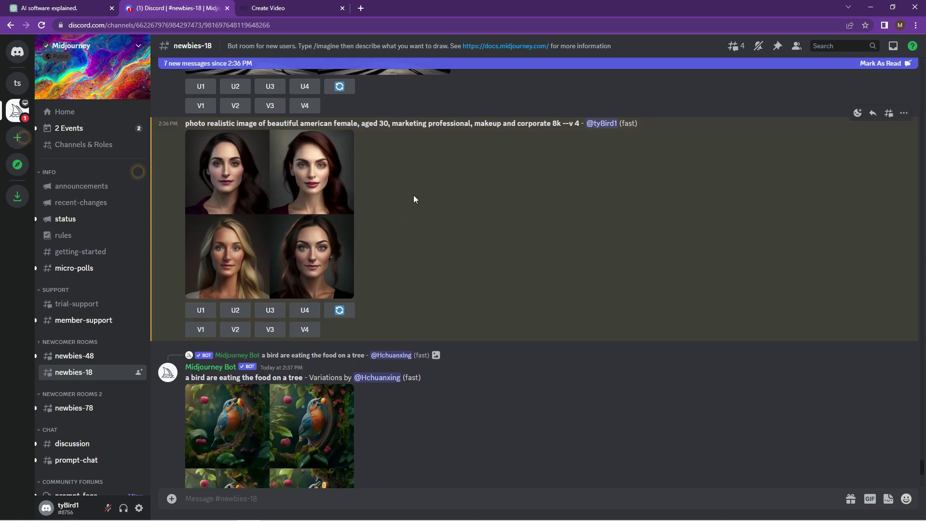
click(276, 216)
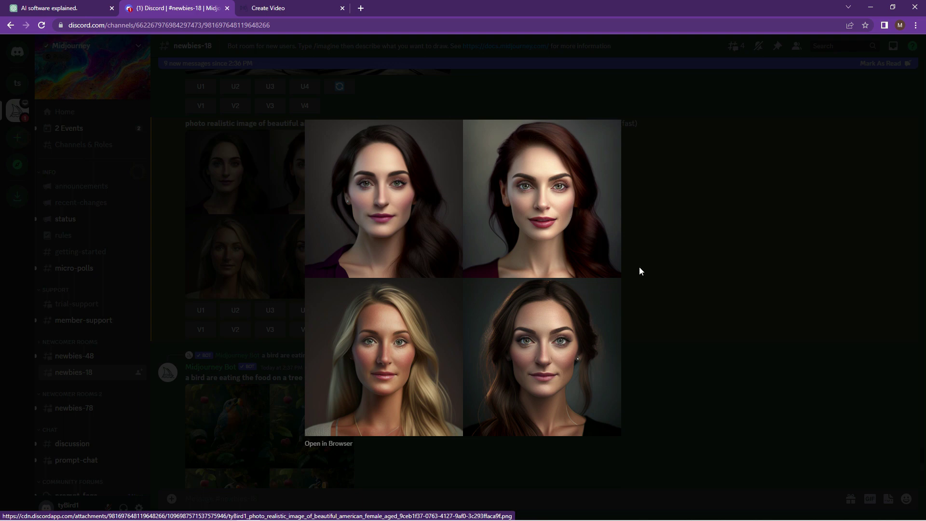
- Close the enlarged grid and request the U2 upscale of the second portrait
click(661, 252)
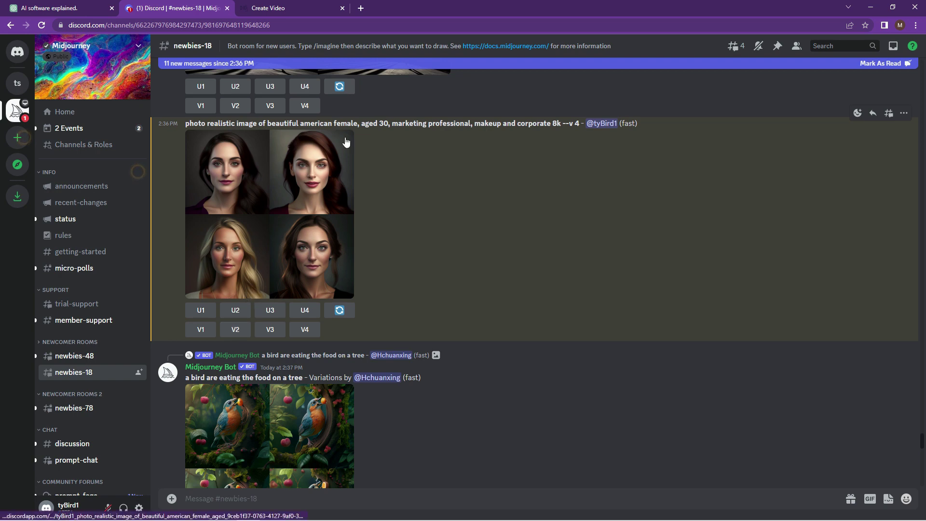
click(236, 311)
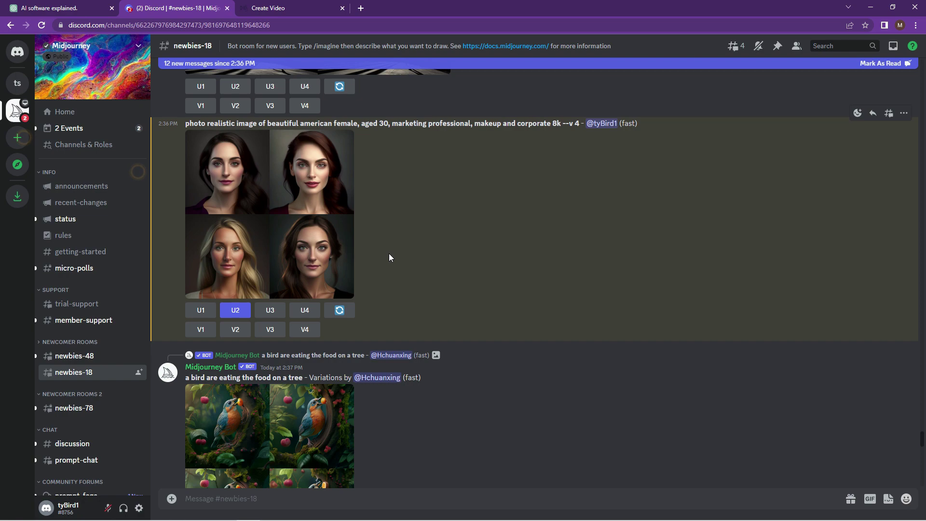
- Scroll the newbies-18 chat to find the bot's finished Upscaled image #2 of the portrait
scroll(404, 239, down, 5)
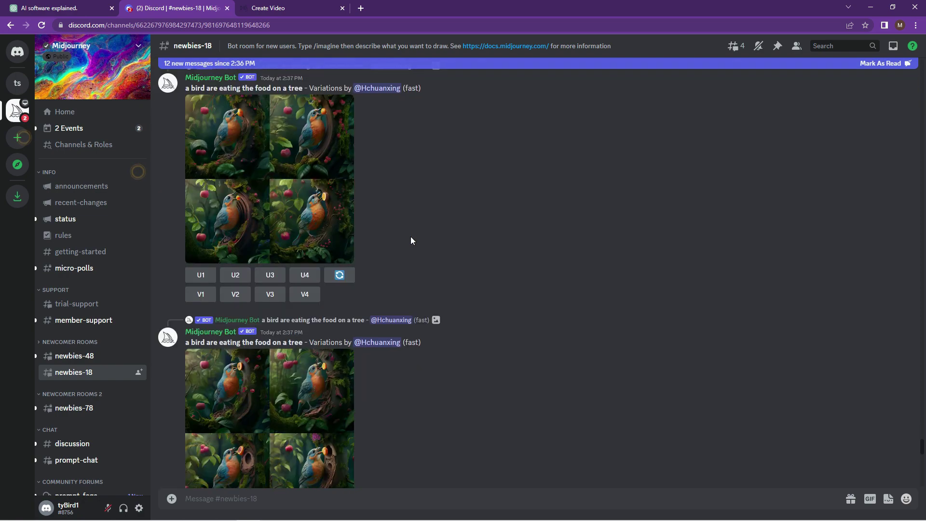
scroll(411, 240, down, 15)
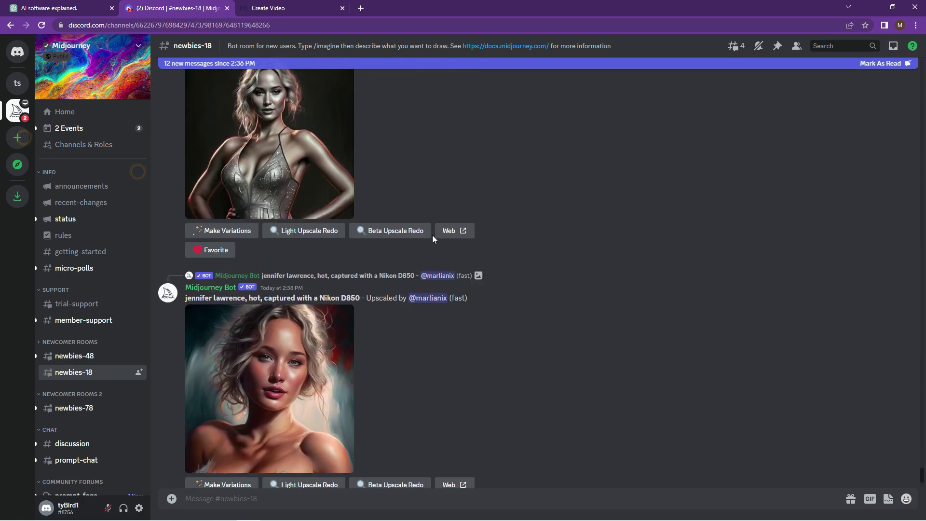
scroll(432, 235, down, 3)
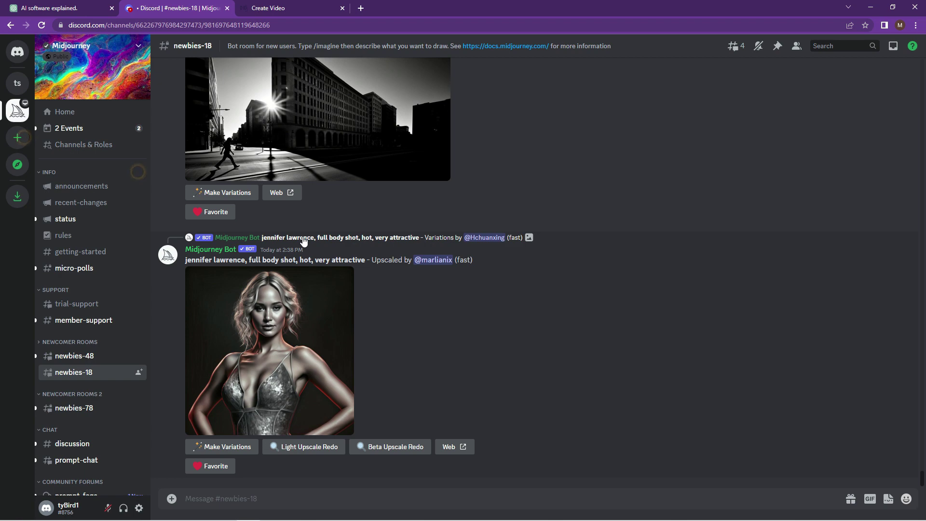
scroll(391, 188, up, 2)
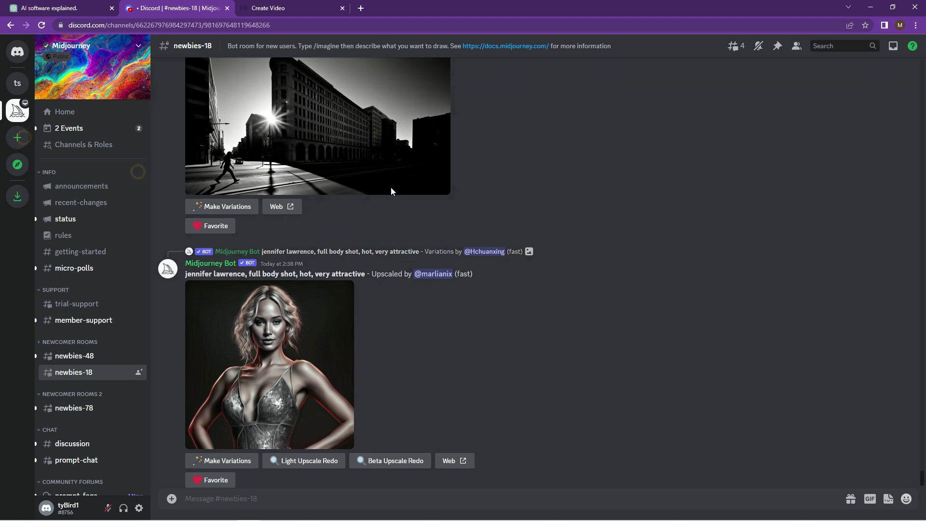
scroll(390, 191, up, 3)
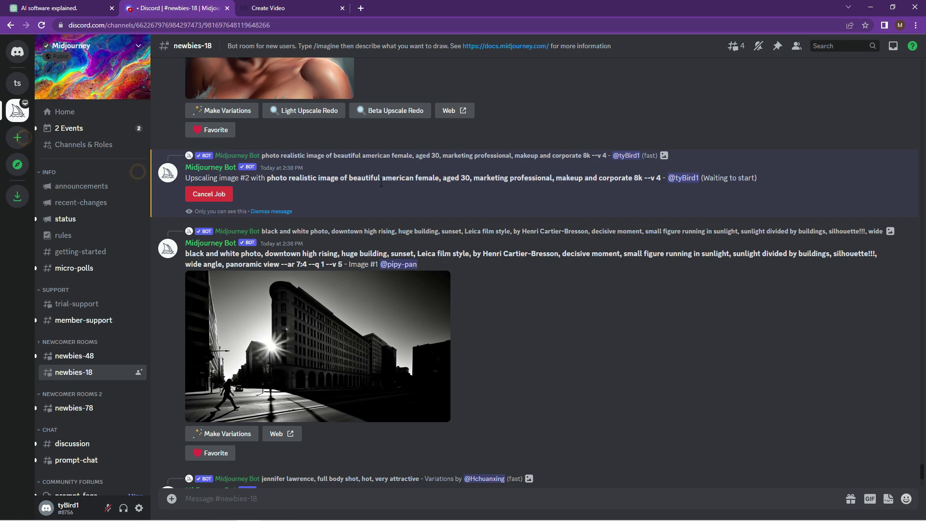
scroll(380, 183, up, 1)
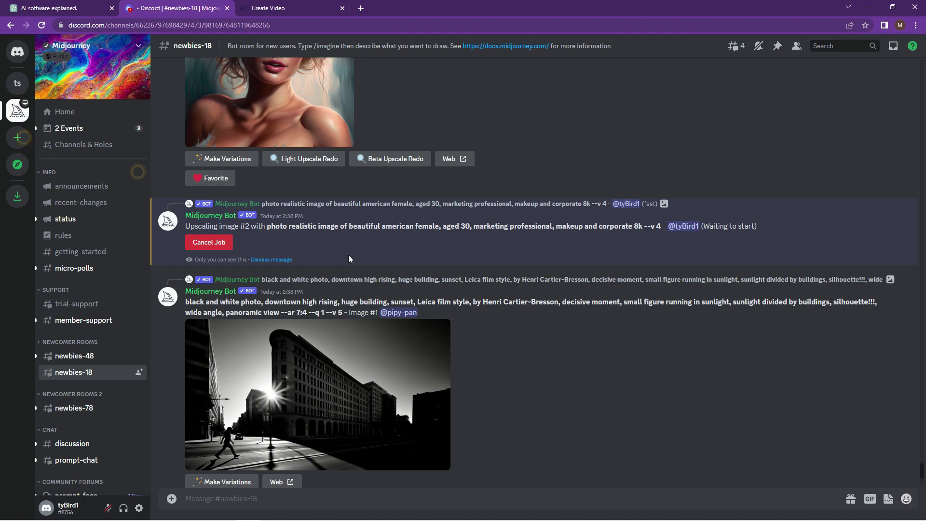
scroll(353, 244, up, 10)
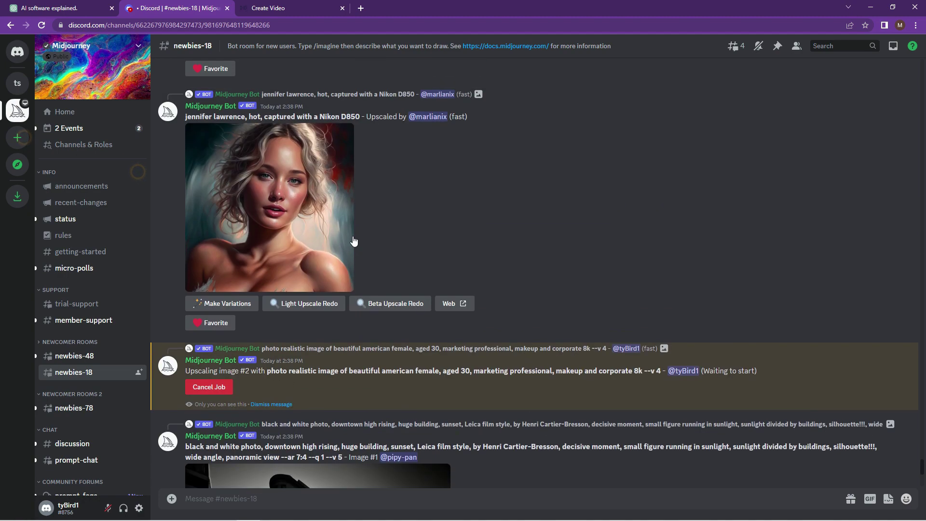
scroll(352, 240, up, 6)
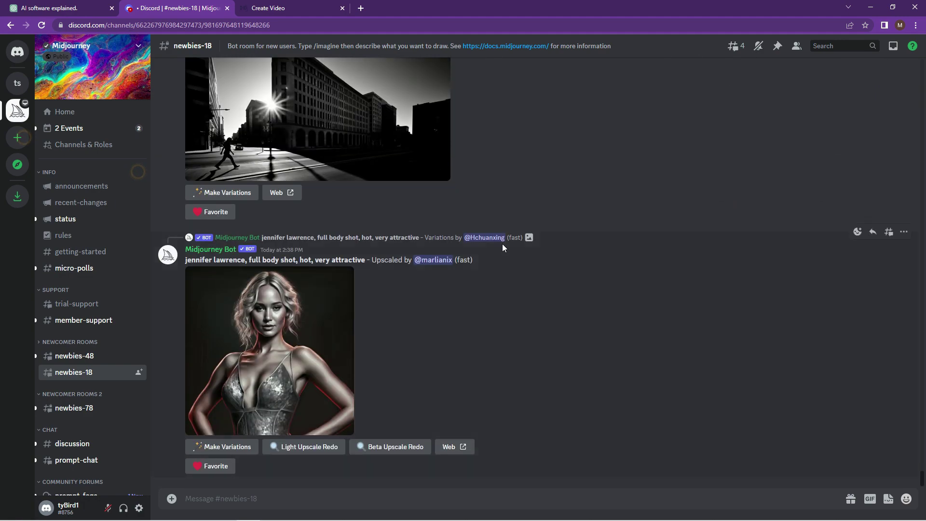
scroll(542, 256, up, 5)
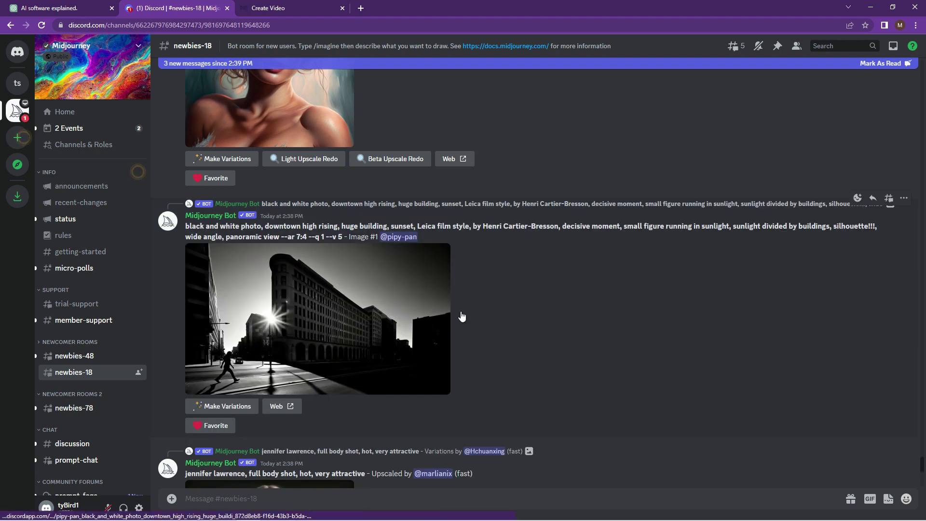
scroll(534, 269, down, 5)
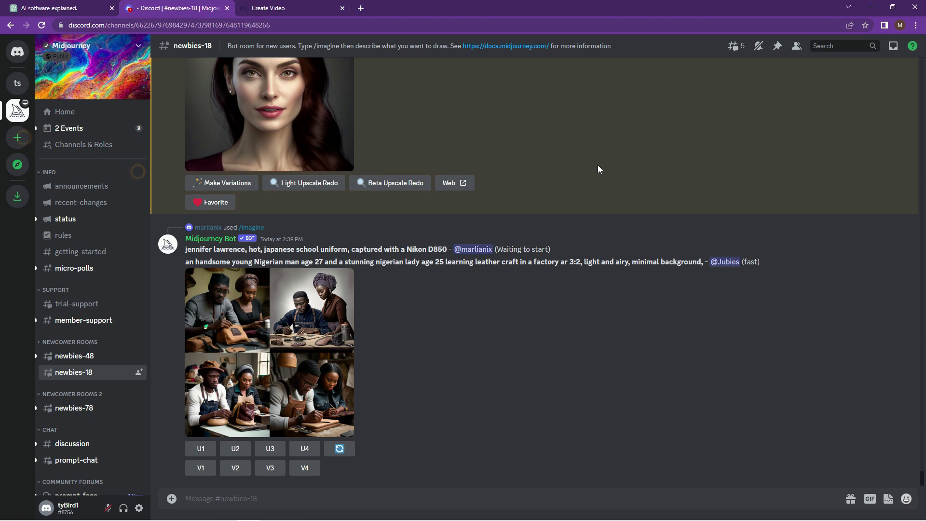
scroll(598, 165, up, 2)
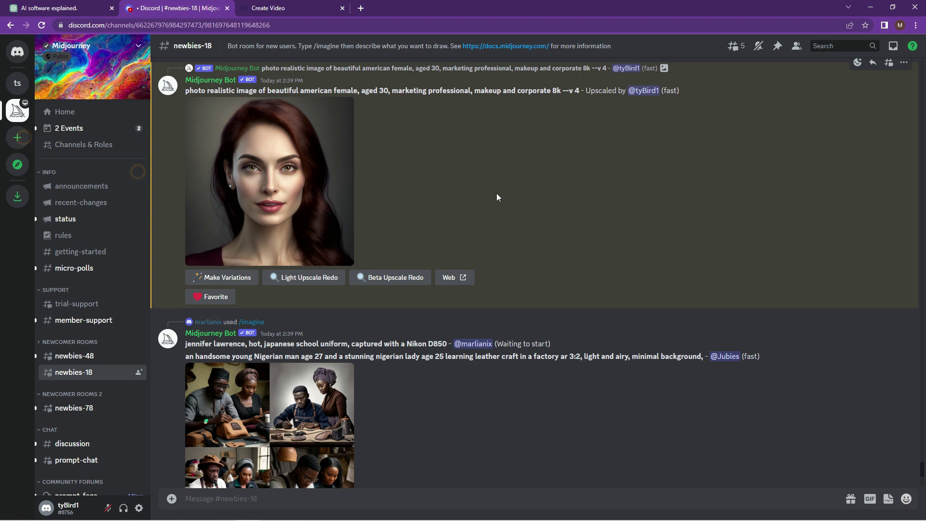
- Open the upscaled auburn-haired portrait's job page on midjourney.com using the Web button
click(449, 278)
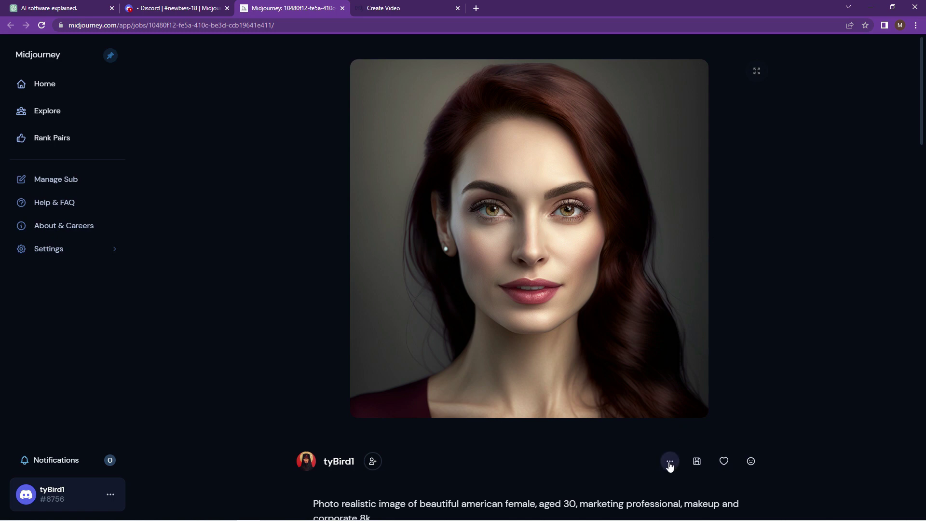
- Try adding the upscaled portrait to a collection, then dismiss the collection notice
click(670, 465)
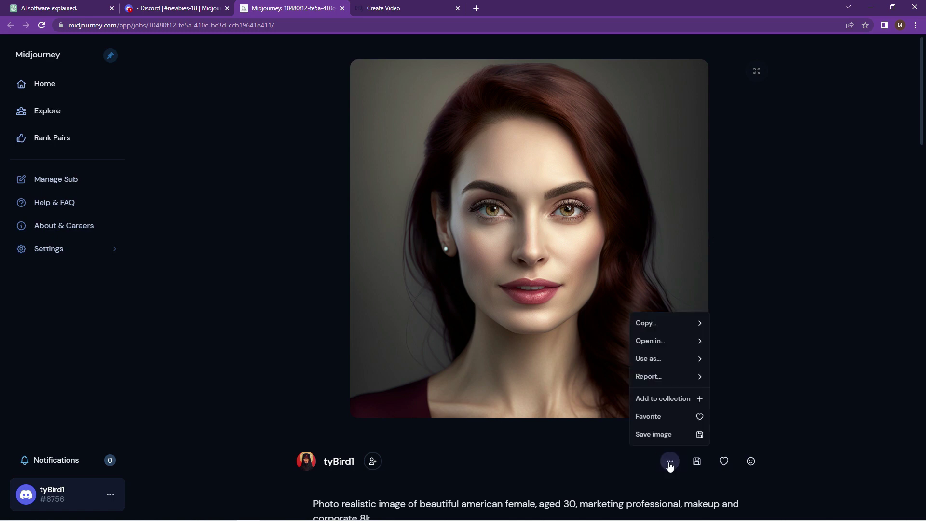
click(664, 402)
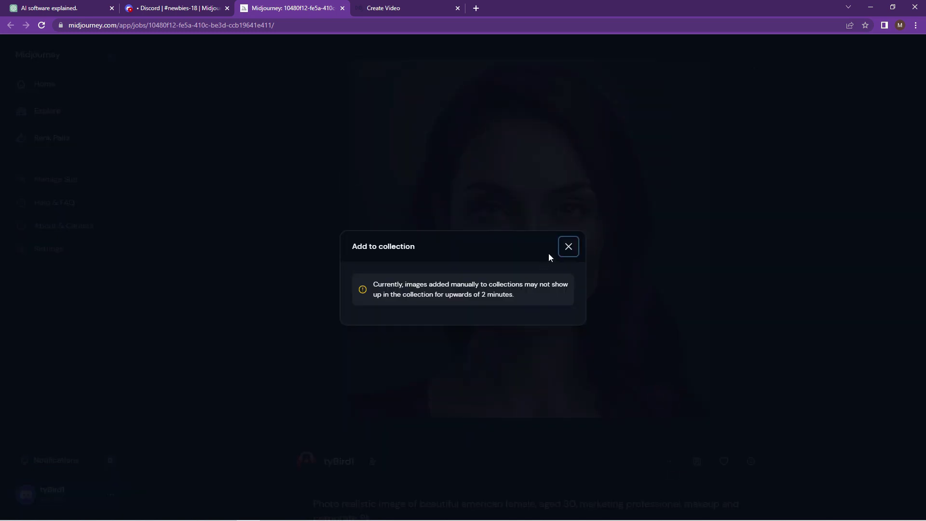
click(568, 247)
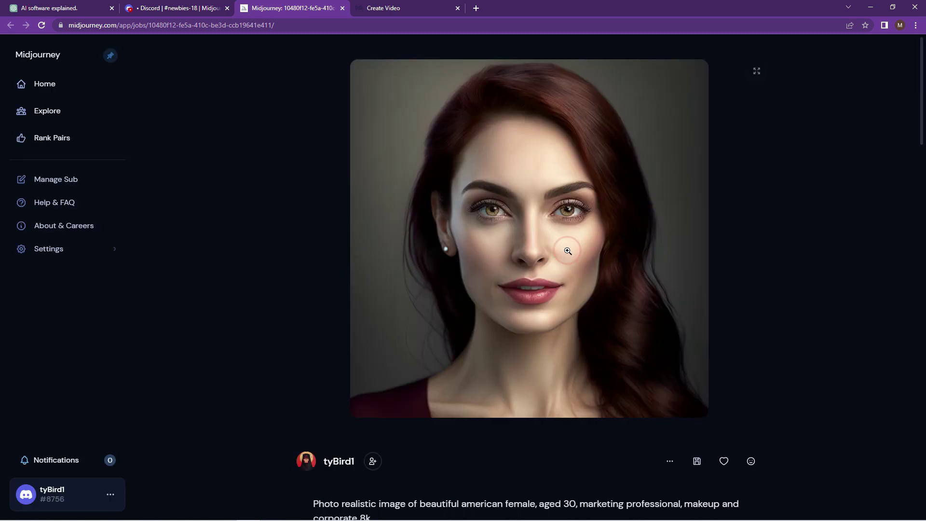
- Download the portrait as a PNG and return to the D-ID Studio tab
click(689, 462)
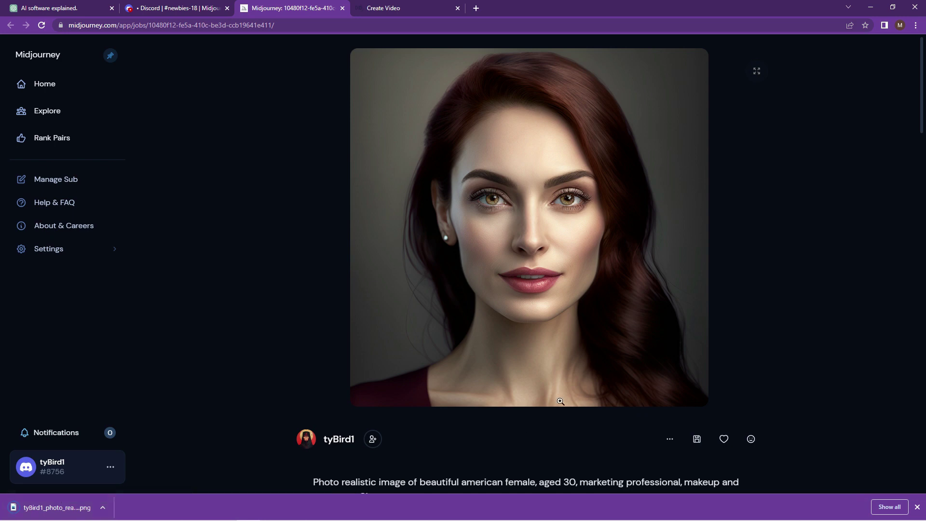
click(918, 507)
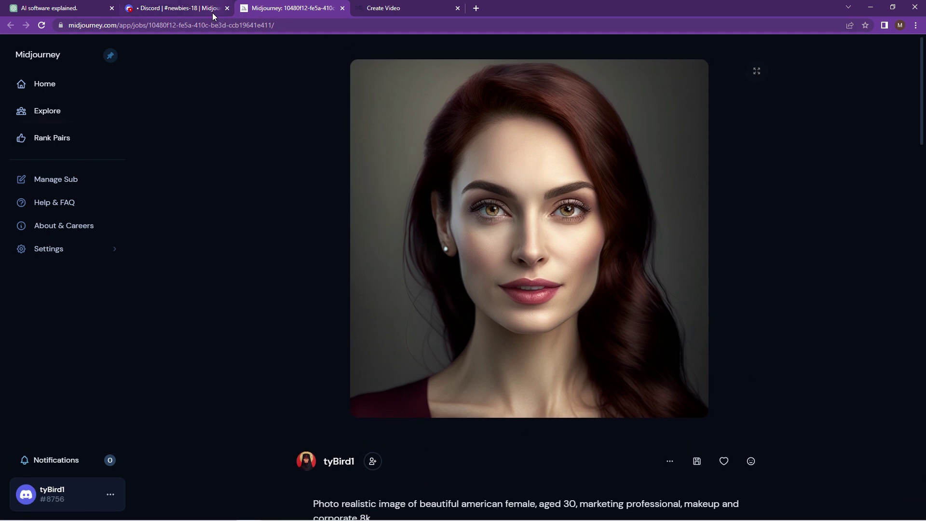
mouse_move(214, 16)
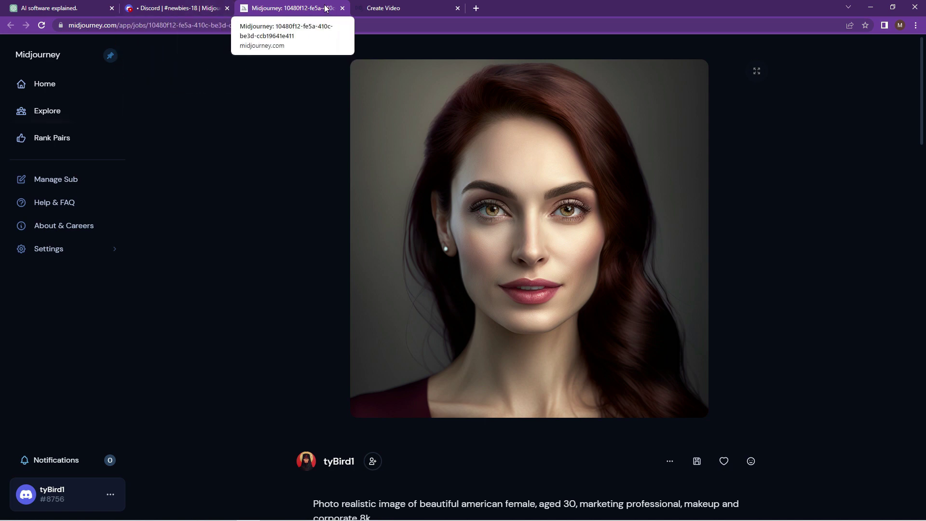
click(415, 9)
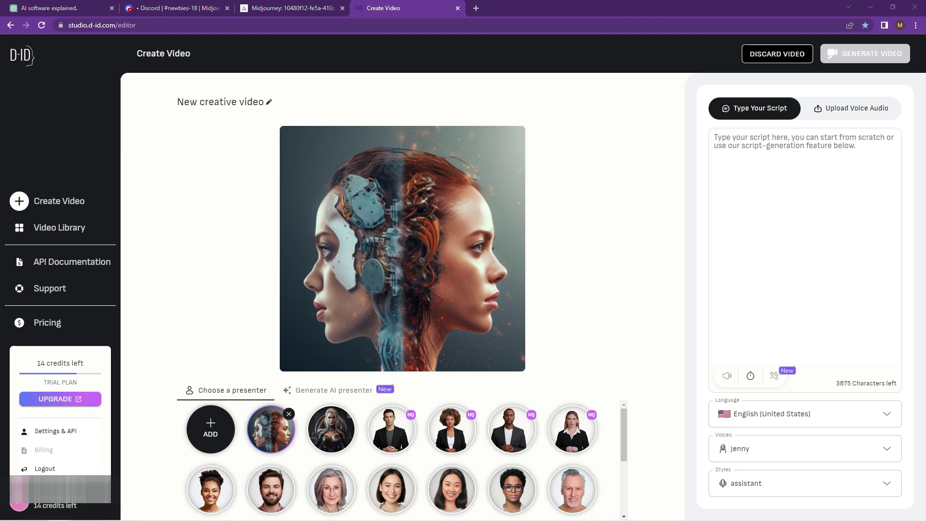
- Open a New creative video in the editor with the default presenter and Jenny voice
click(168, 362)
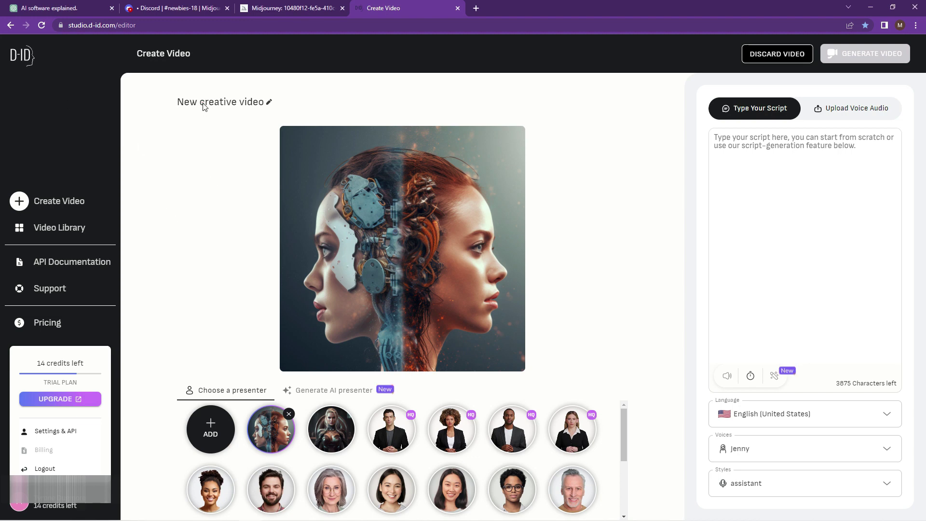
- Title the video 'My New Avatar' and upload the downloaded portrait PNG as its presenter
click(269, 101)
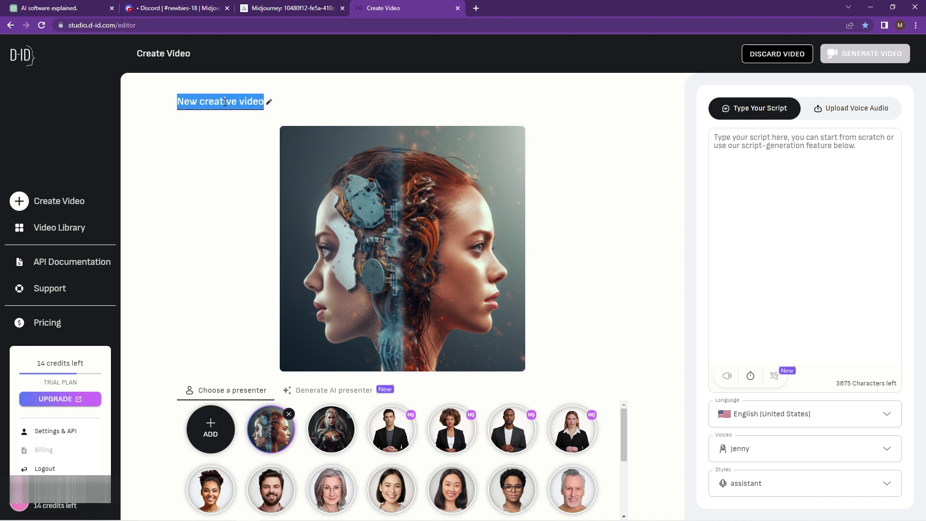
text(My N)
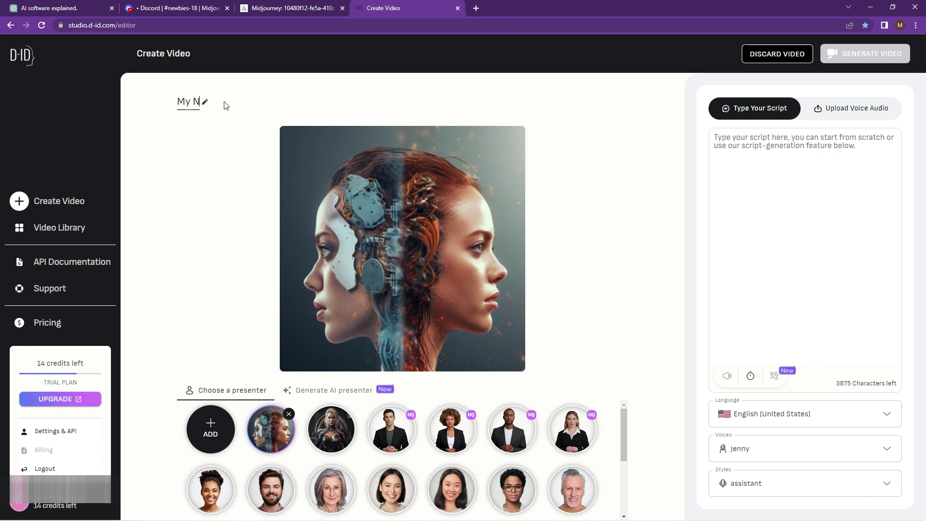
text(ew Avatar)
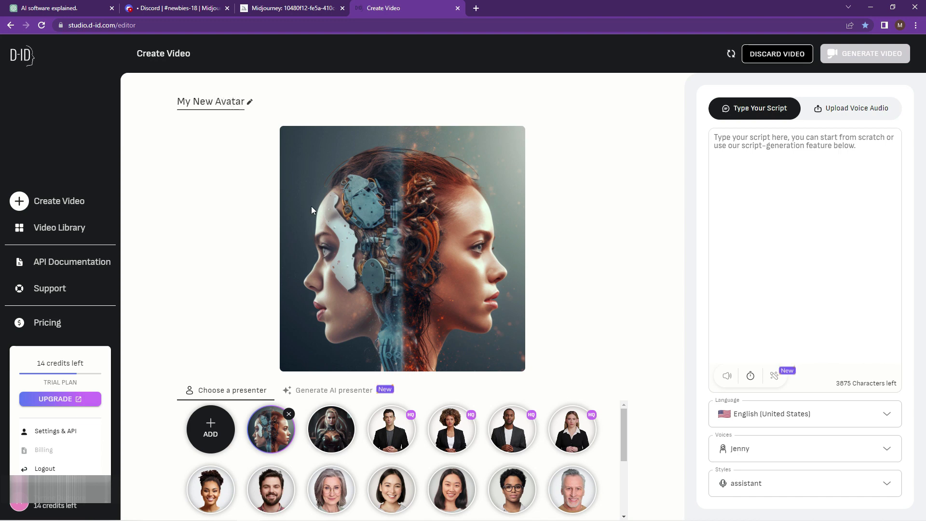
mouse_move(211, 427)
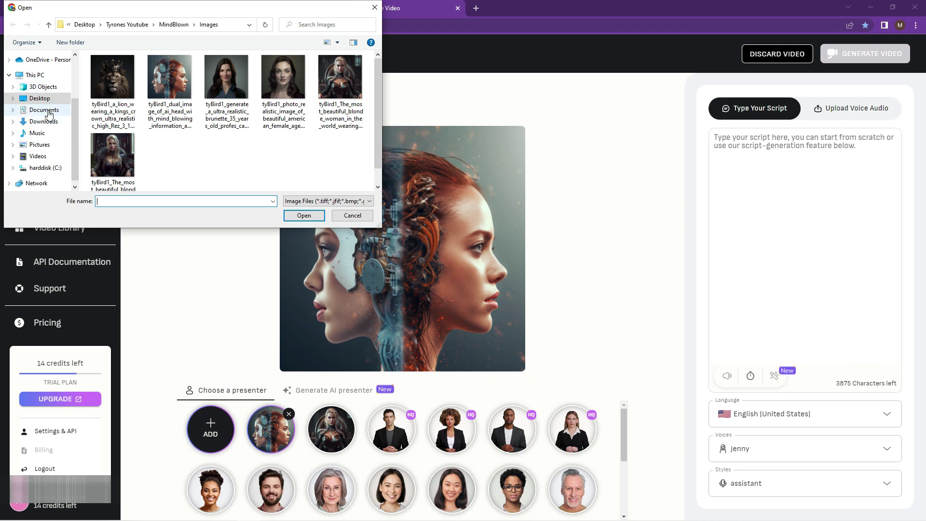
click(47, 122)
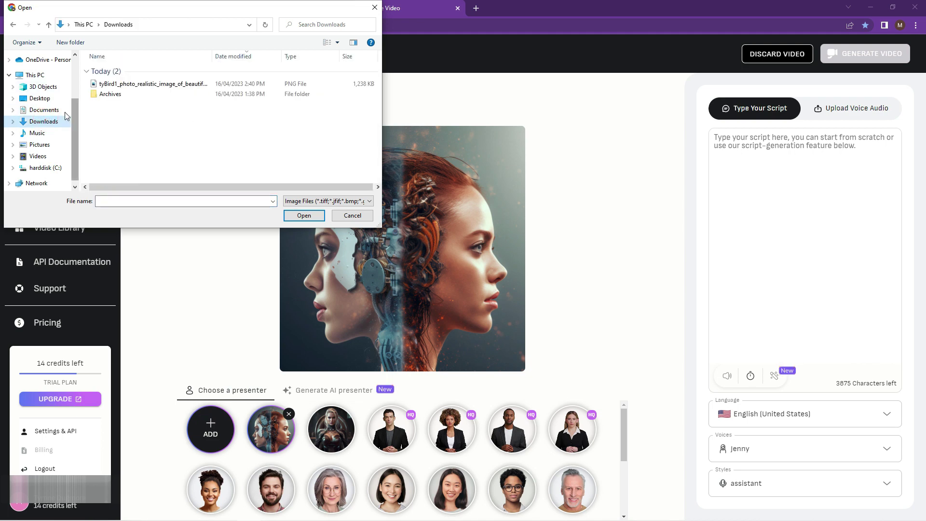
click(143, 85)
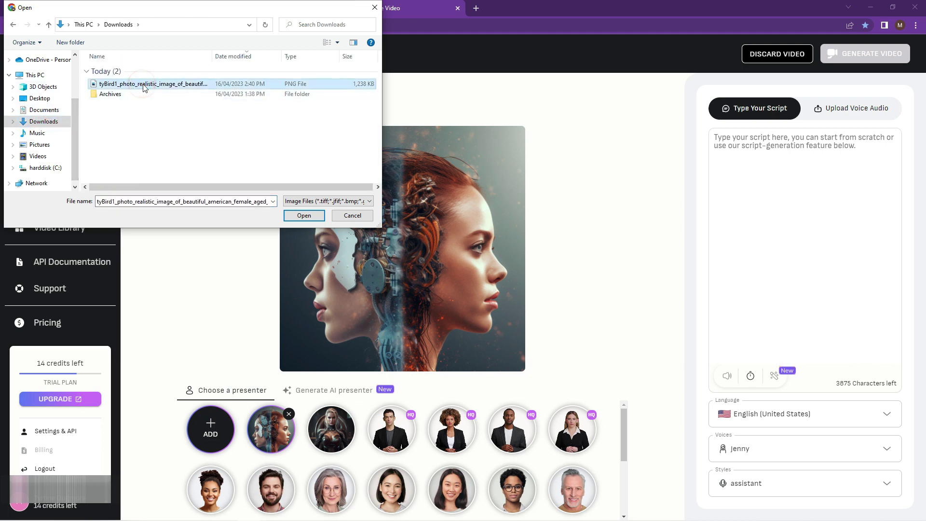
click(301, 215)
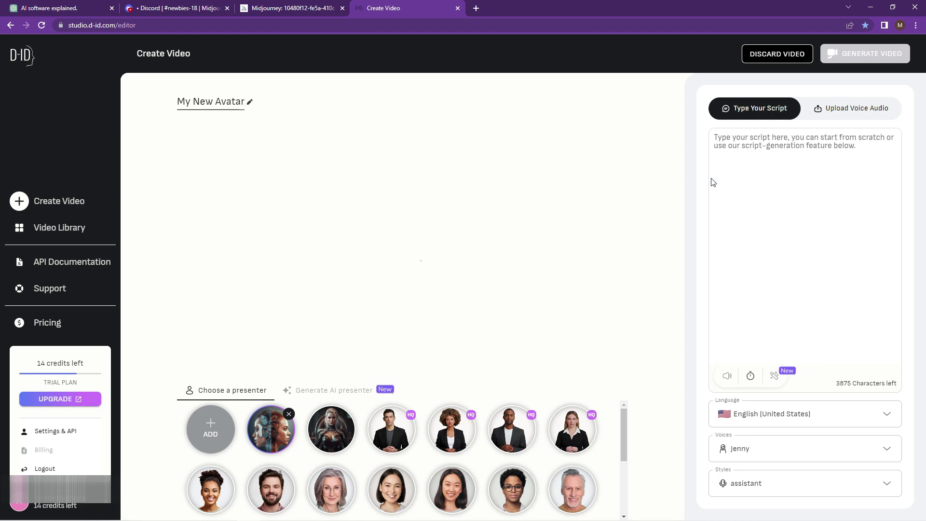
click(737, 156)
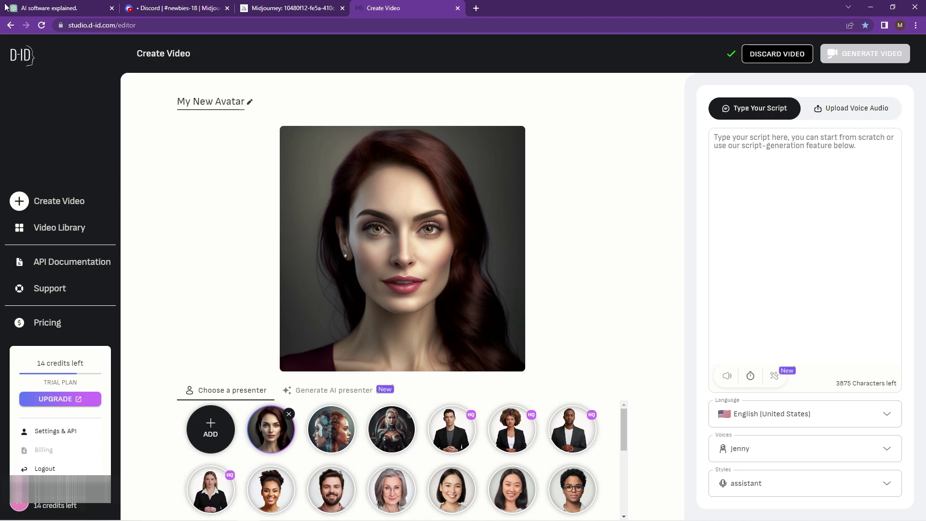
- Copy ChatGPT's AI-software introduction reply and paste it into the D-ID script box
click(82, 13)
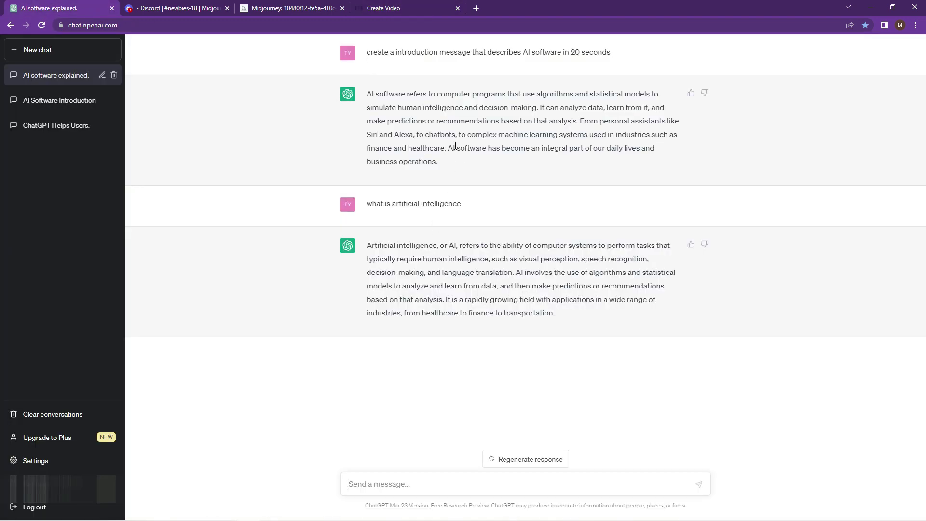
drag(369, 94, 440, 160)
key(ctrl+c)
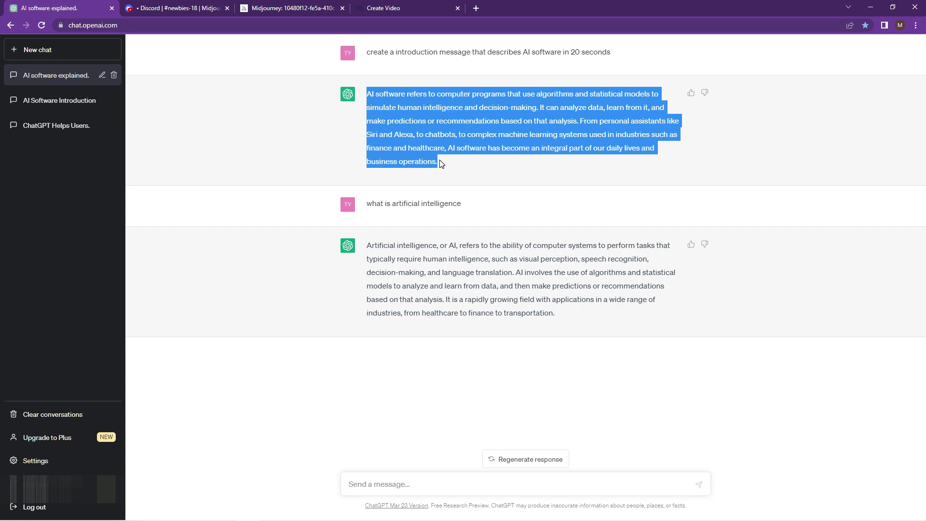
click(412, 8)
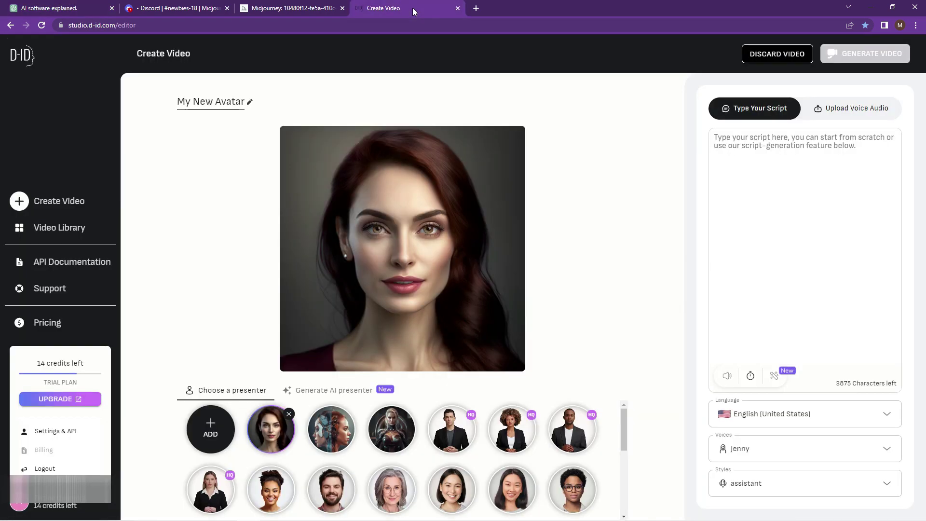
key(ctrl+v)
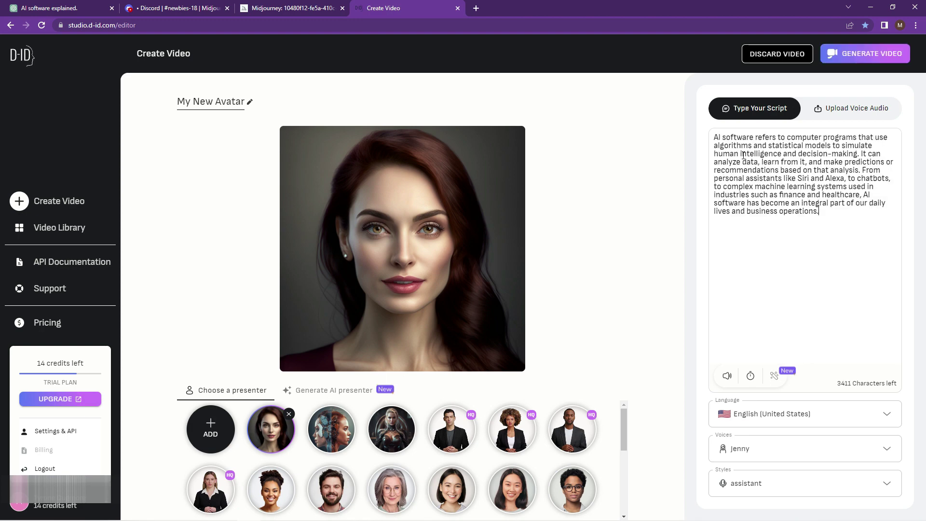
click(802, 414)
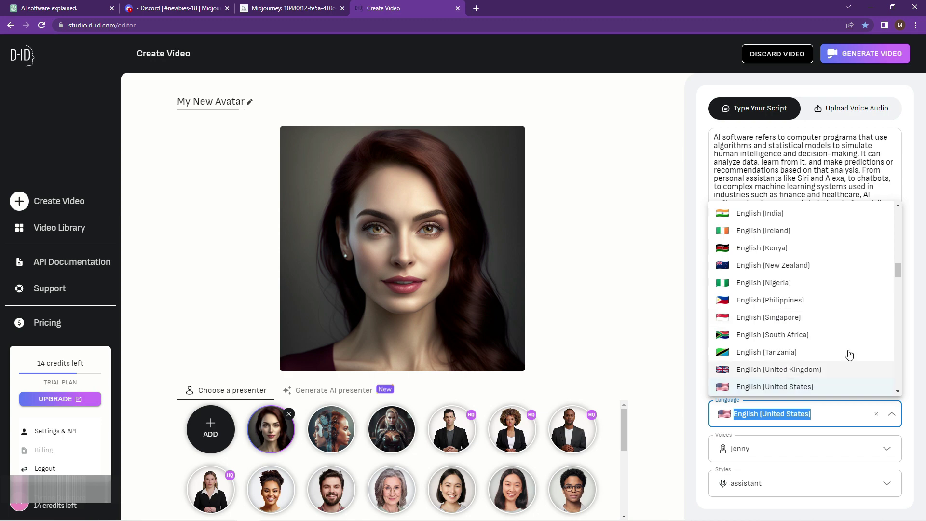
mouse_move(899, 272)
mouse_down()
mouse_move(896, 297)
mouse_move(896, 288)
mouse_up()
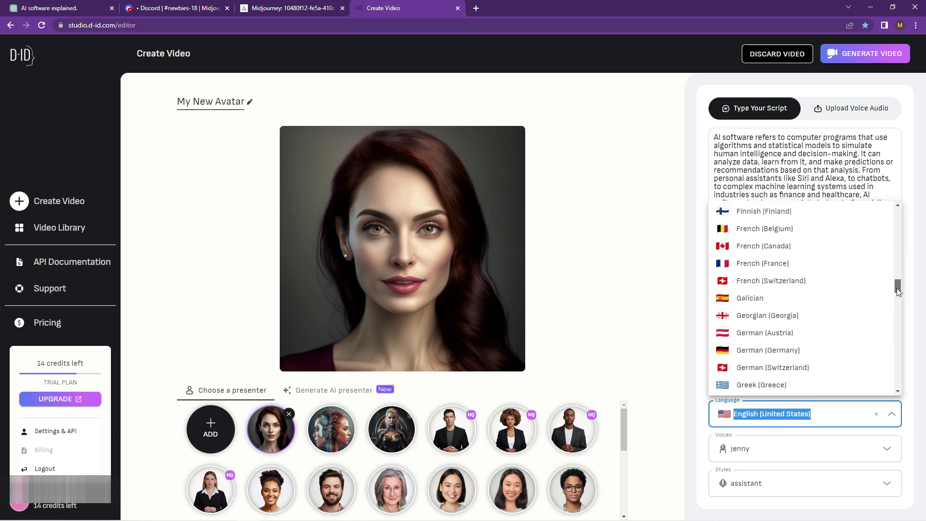
click(896, 188)
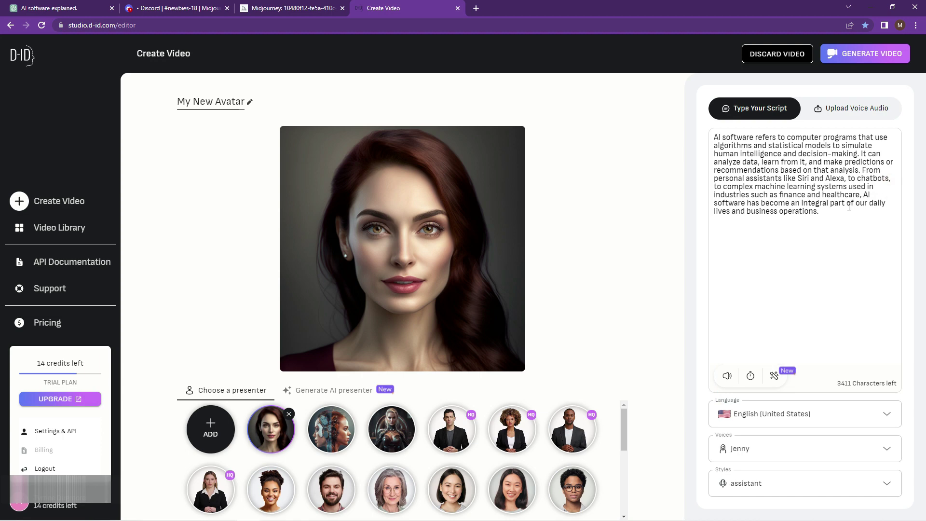
click(765, 449)
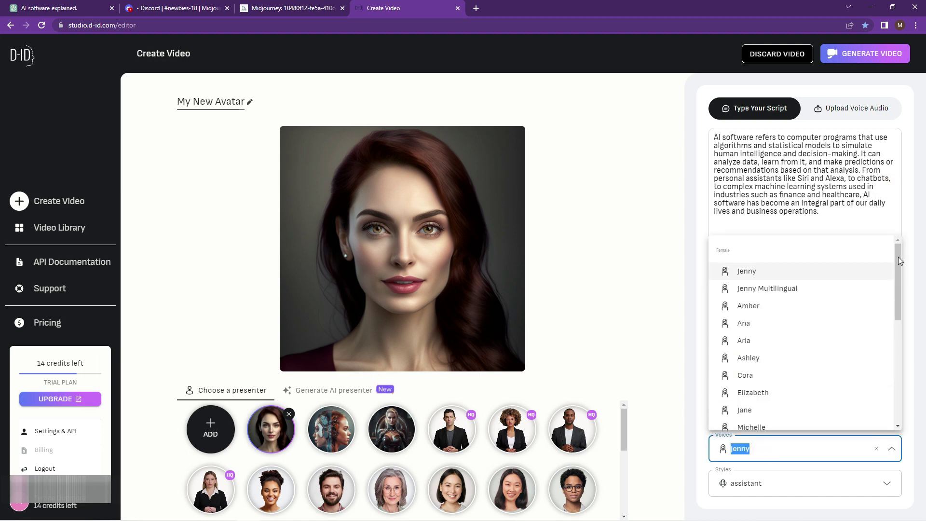
click(858, 225)
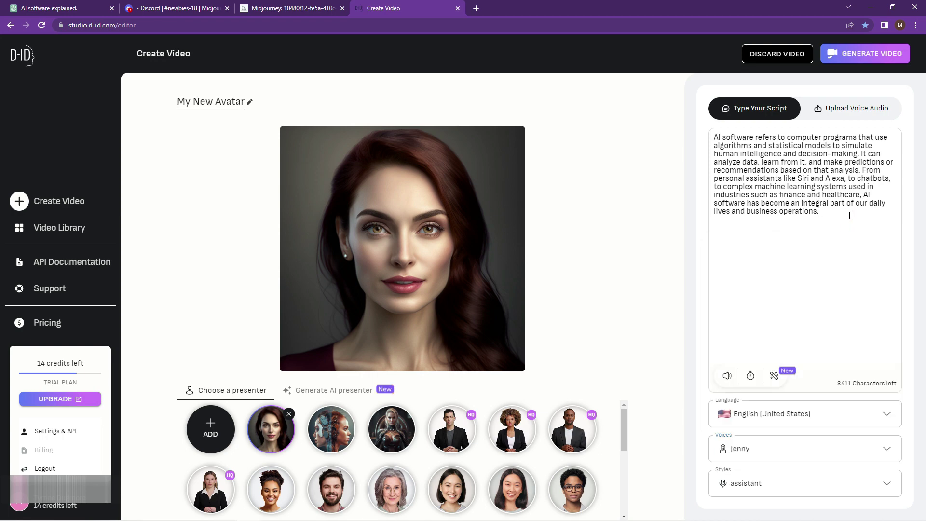
click(750, 483)
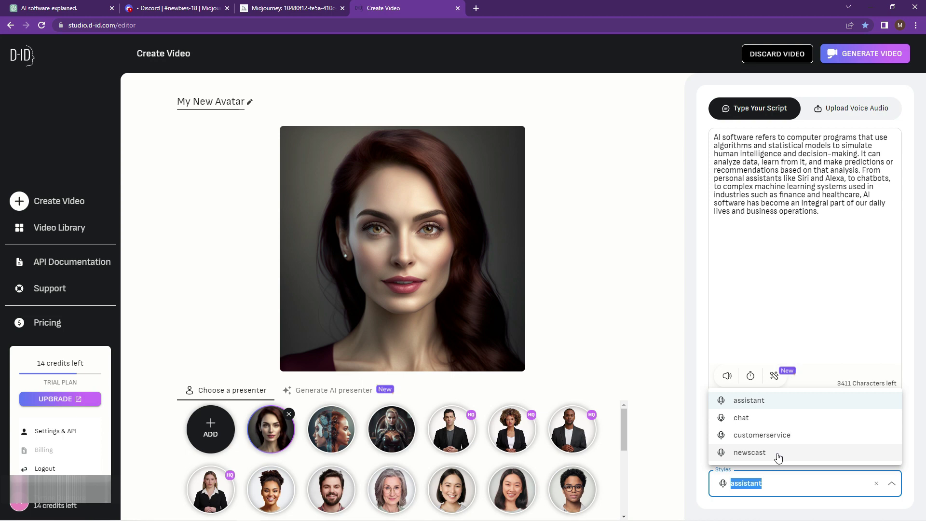
click(772, 249)
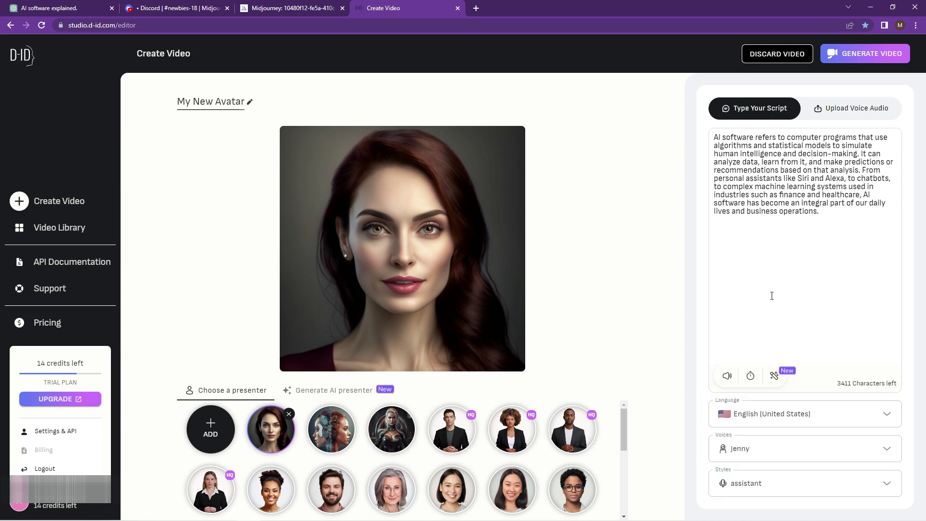
click(728, 379)
click(861, 53)
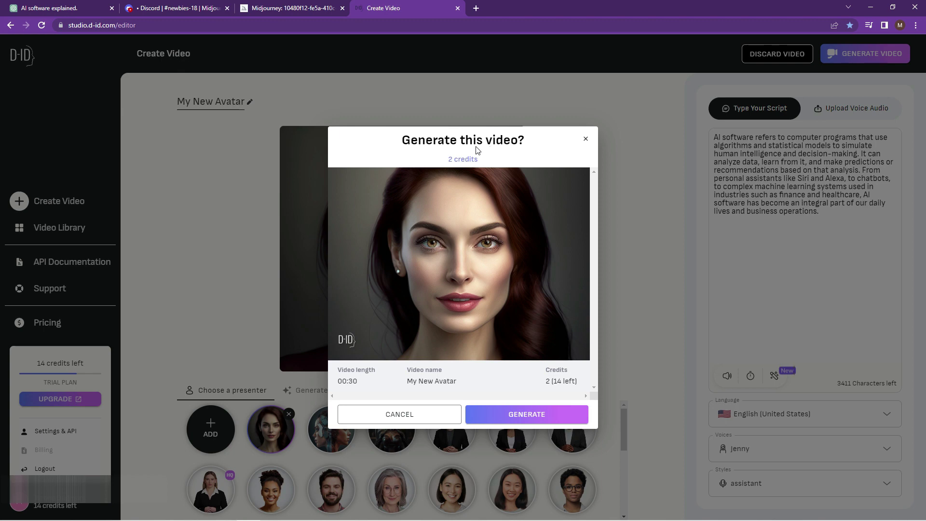
- Confirm generating the 'My New Avatar' video for 2 credits
click(525, 416)
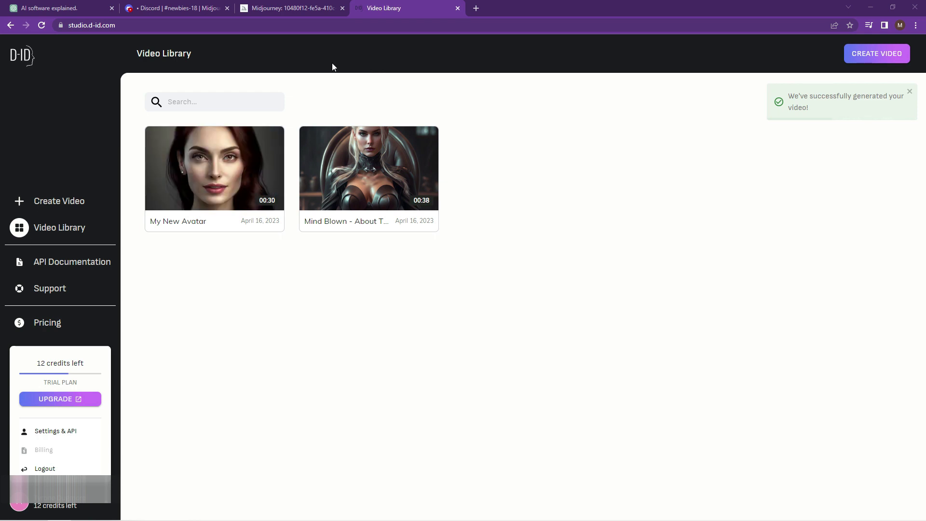
mouse_move(254, 181)
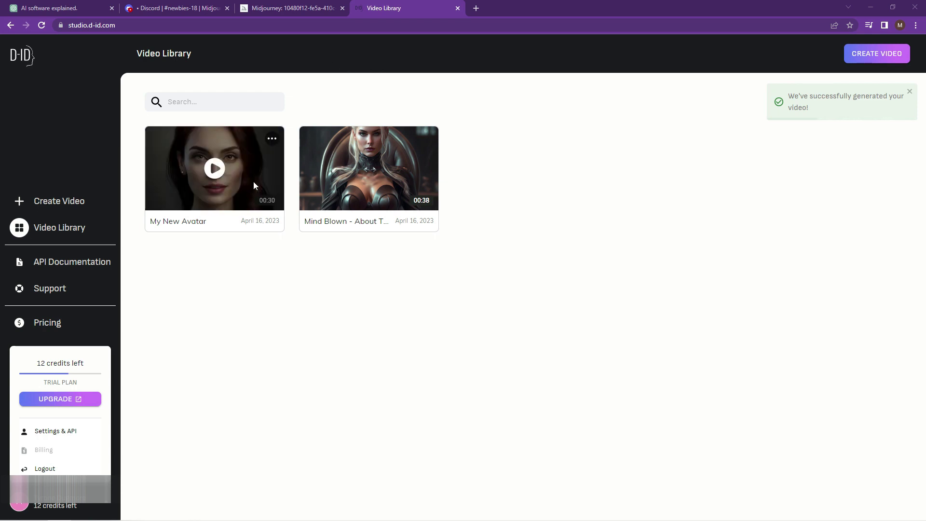
click(215, 168)
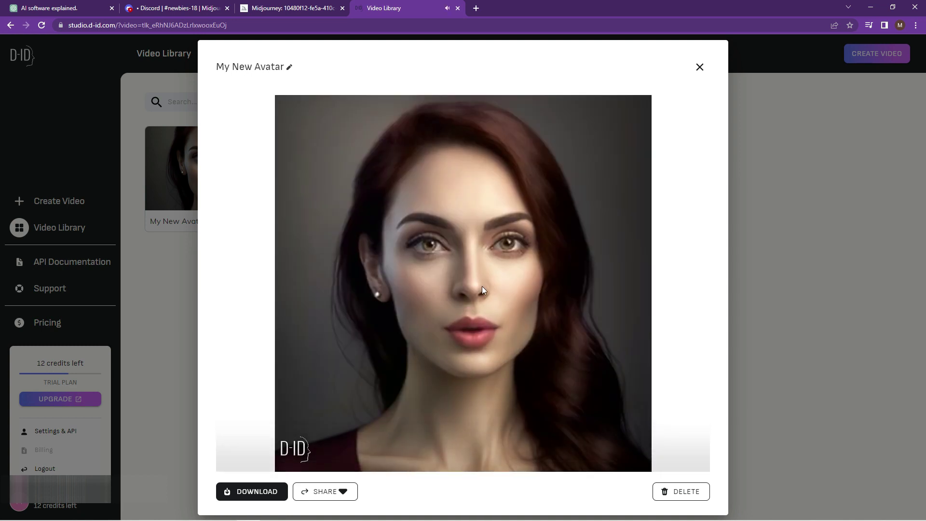
mouse_move(561, 221)
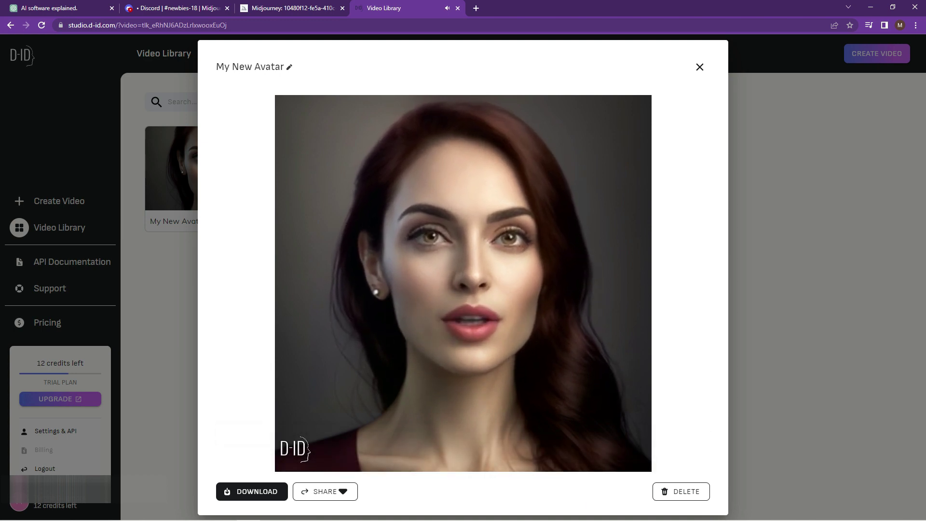
mouse_move(335, 404)
click(303, 395)
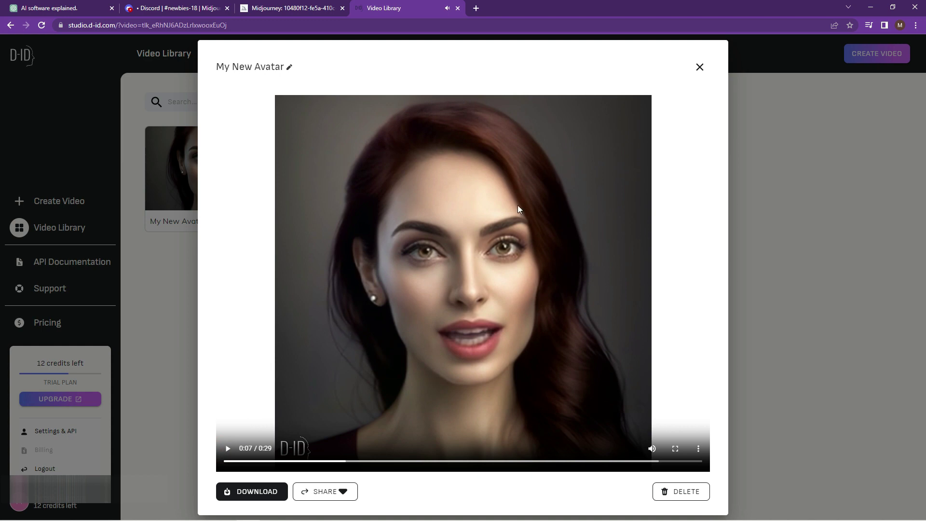
click(700, 68)
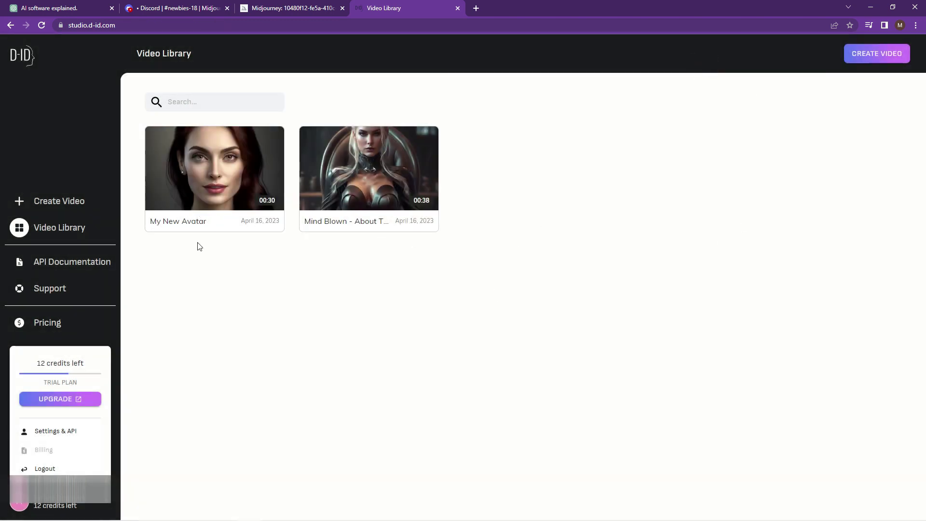
mouse_move(214, 171)
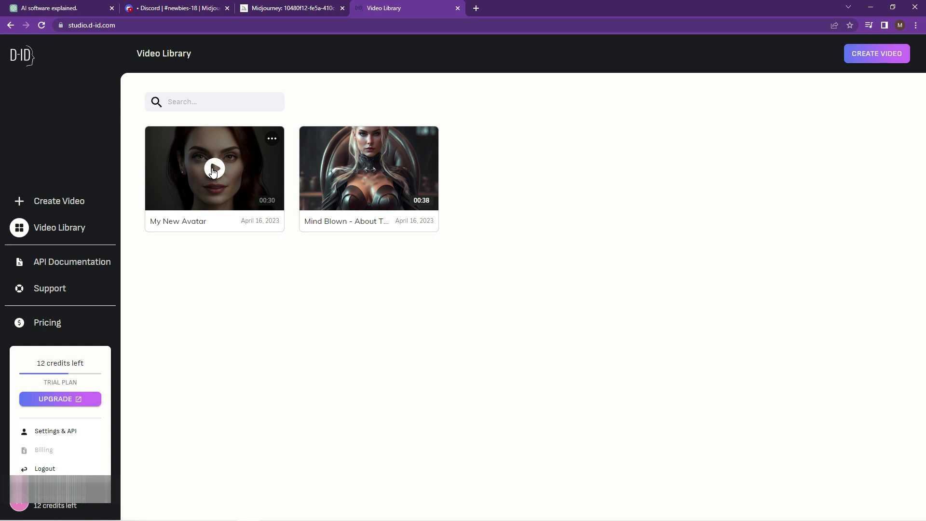